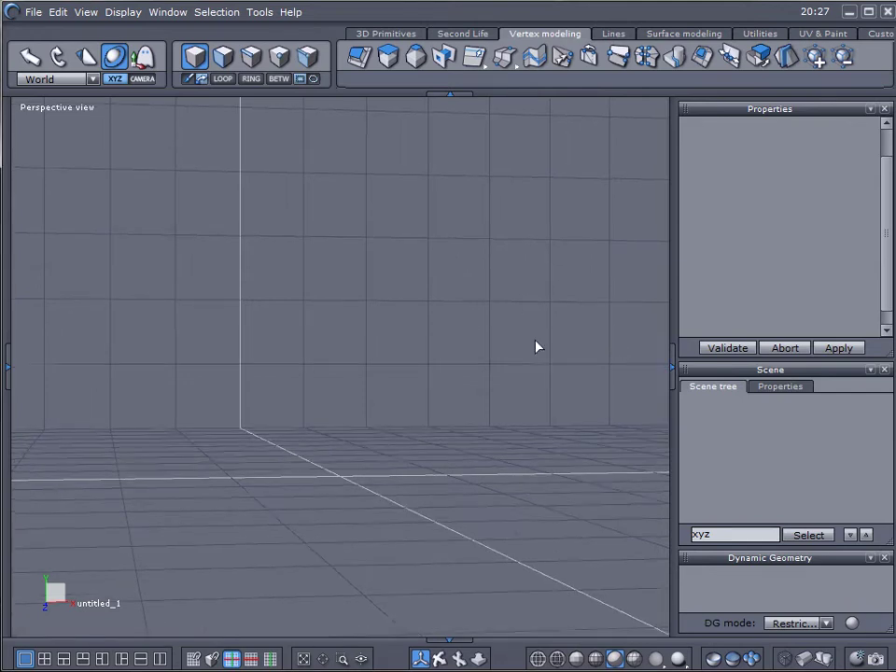
Draw a circle from its center, about 13.4 units in diameter, standing upright on the back grid
middle_click_drag(535, 346, 512, 348)
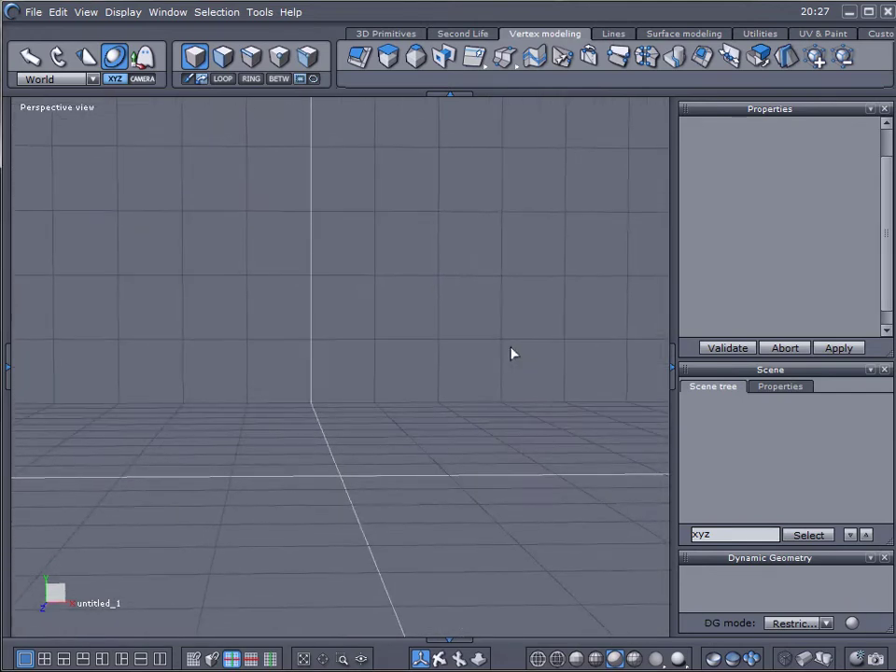
left_click(622, 35)
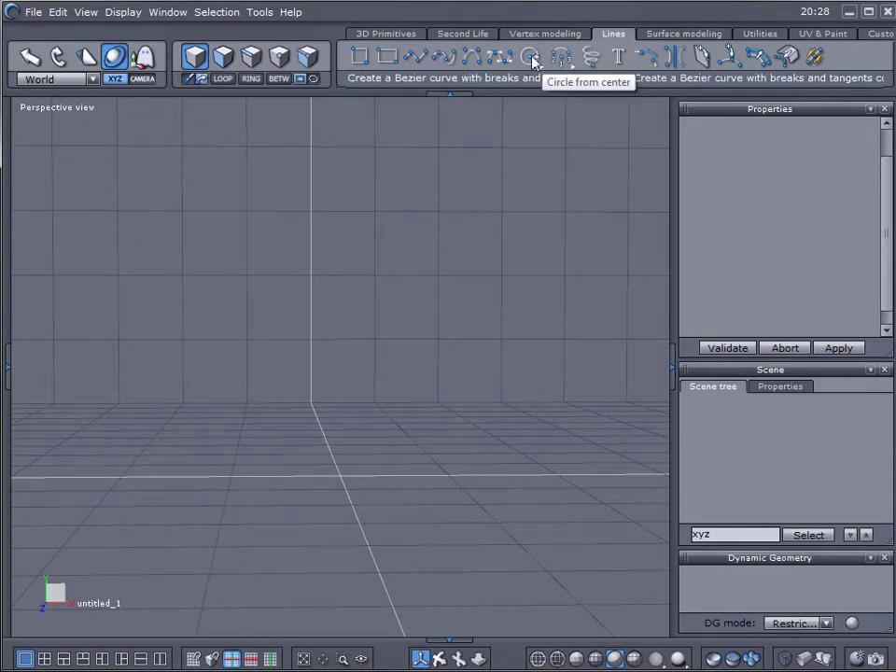
left_click_drag(532, 61, 532, 86)
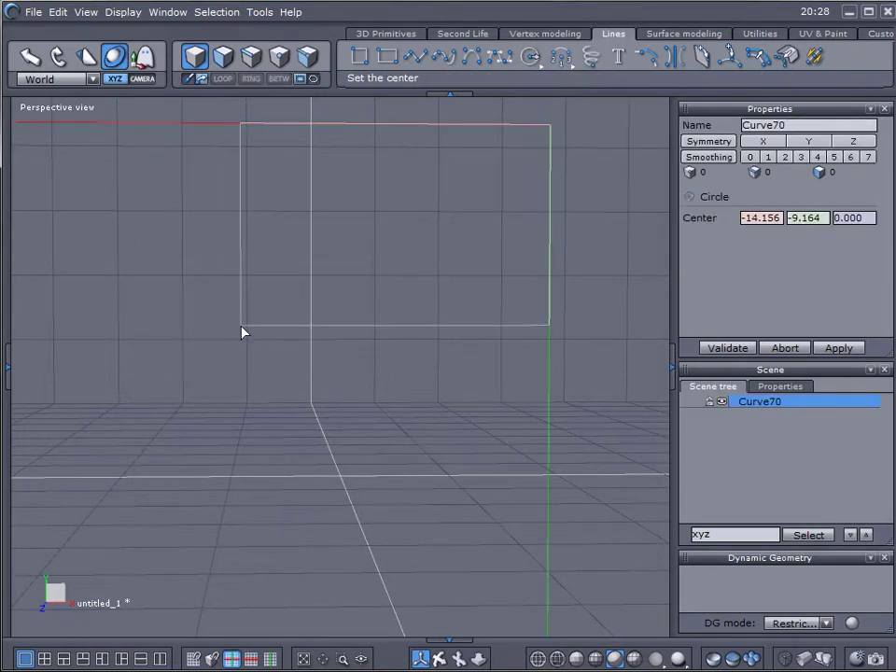
left_click_drag(263, 265, 406, 346)
left_click(405, 346)
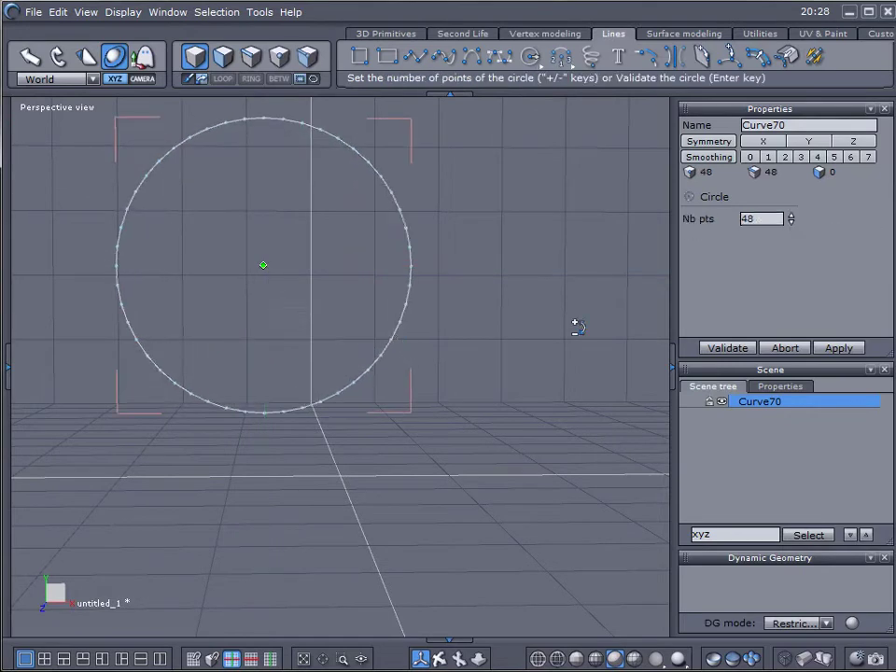
Set the circle's number of points to 48 and validate the curve
double_click(746, 219)
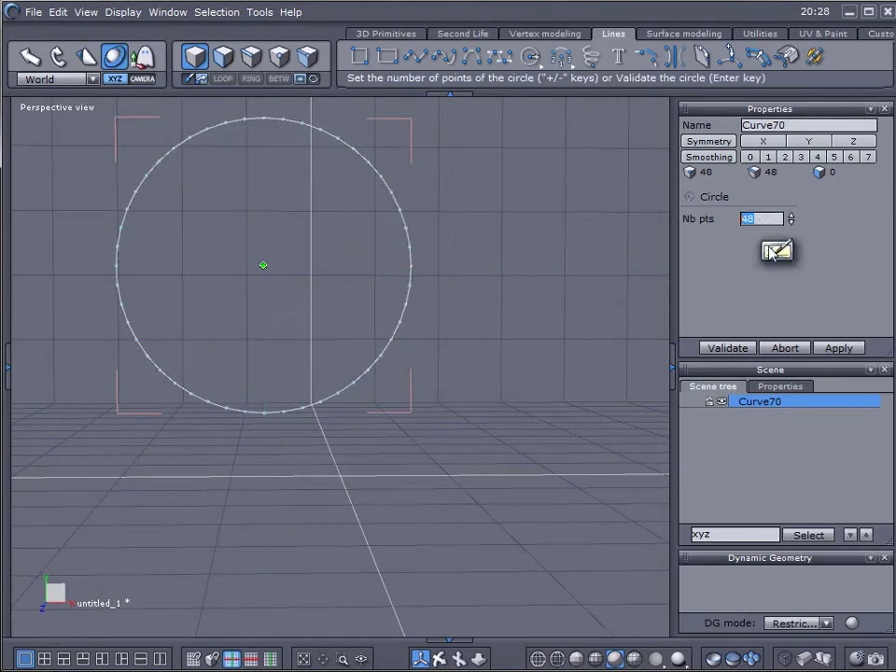
type("12")
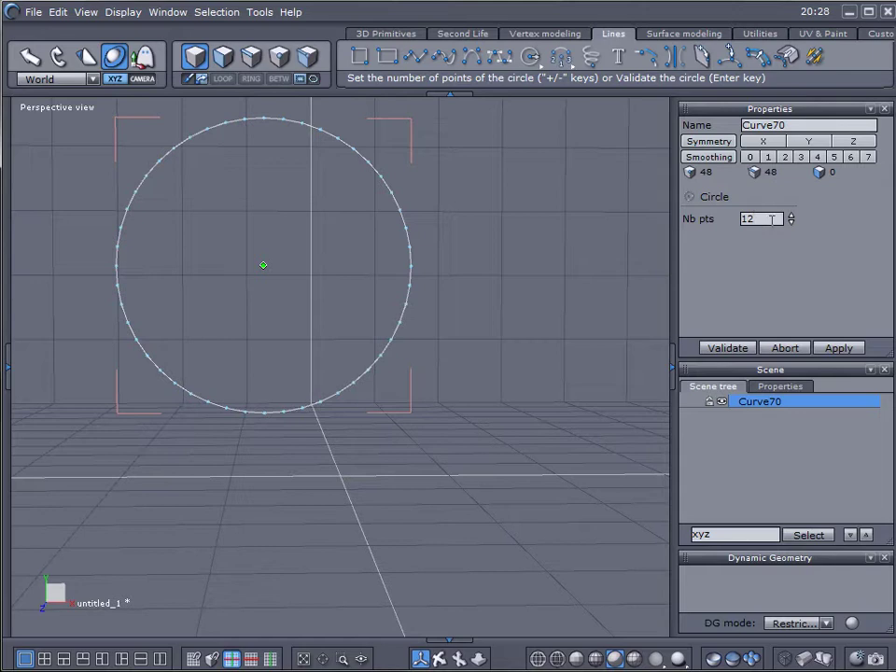
double_click(772, 219)
type("2")
key("BackSpace")
type("48")
key("Return")
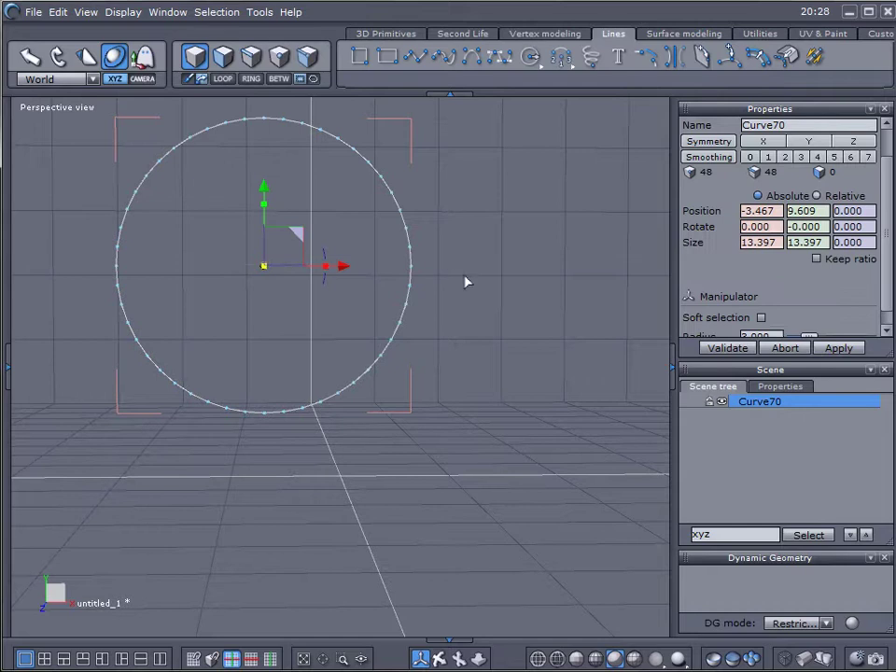
Rotate the circle -90 degrees about X to lie flat, and lower it to the ground grid at about Y -0.24
middle_click_drag(466, 282, 210, 304)
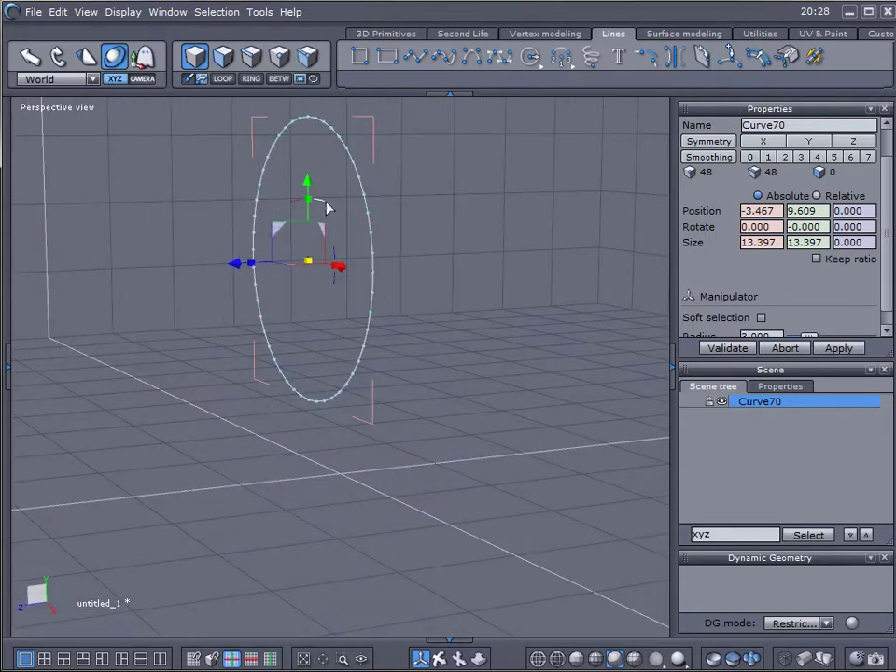
left_click_drag(325, 207, 323, 207)
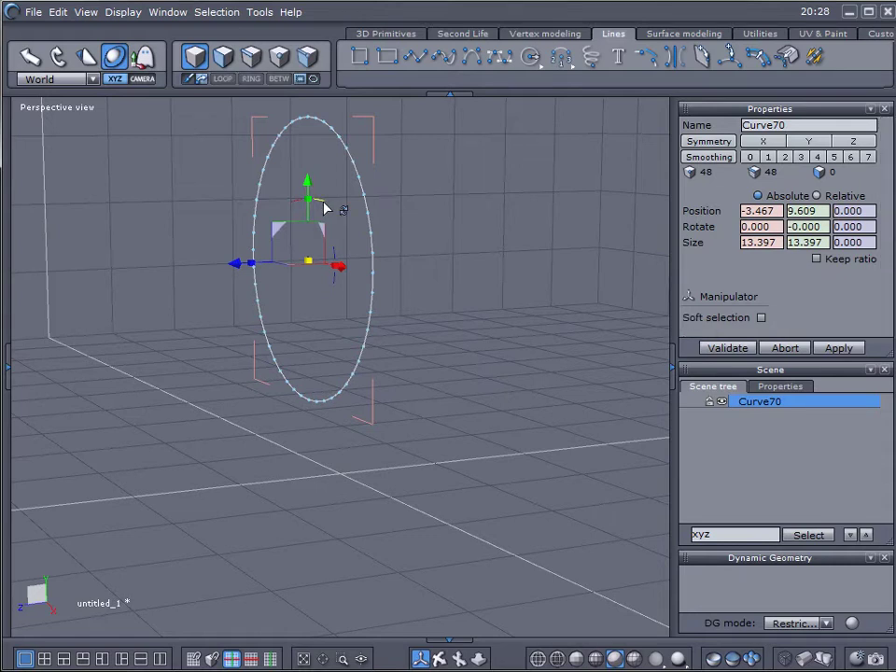
left_click_drag(324, 207, 366, 257)
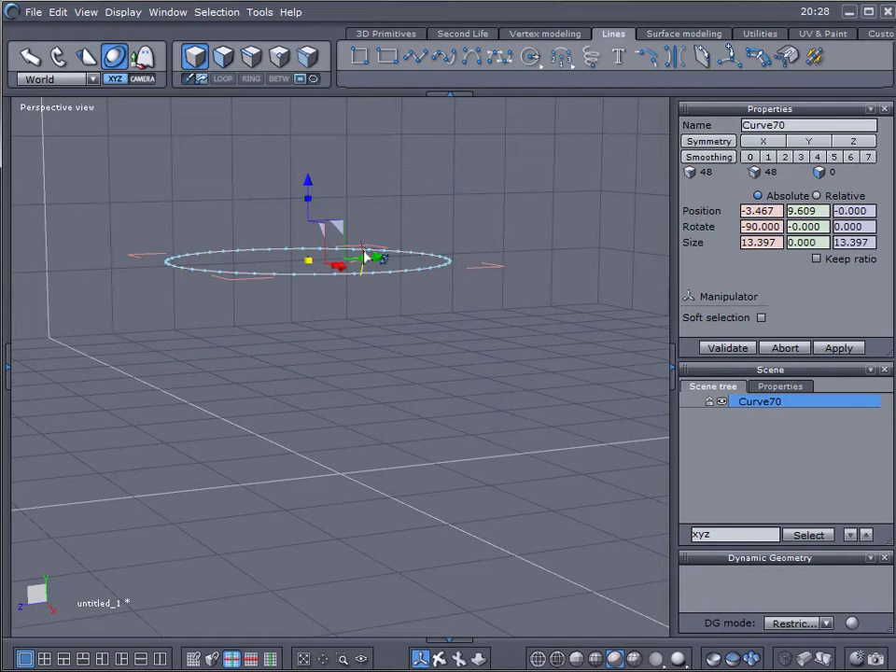
right_click_drag(216, 336, 414, 376)
left_click_drag(263, 191, 278, 411)
right_click_drag(446, 420, 489, 379)
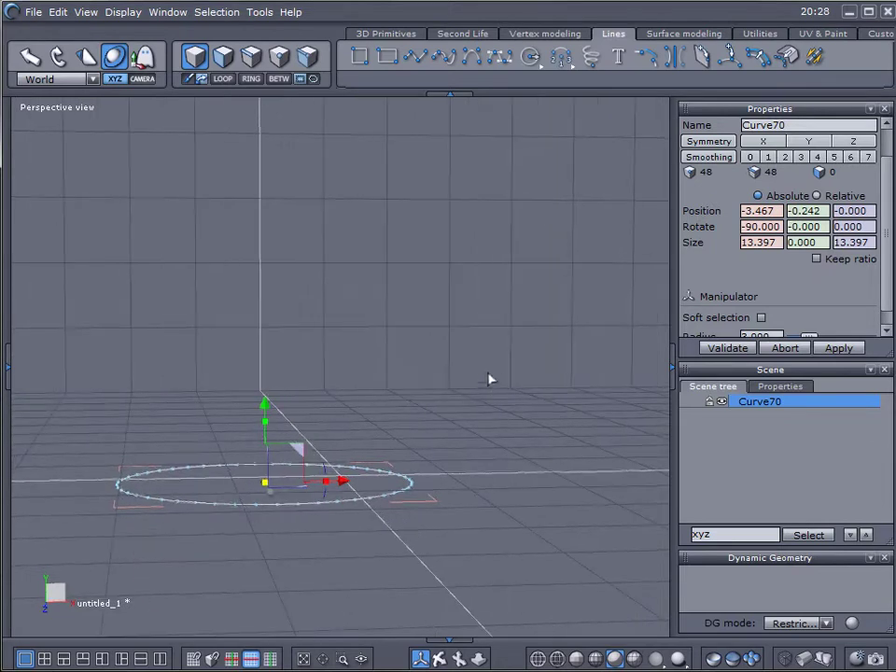
Draw a five-point interpolated curve beside the circle, about 5.7 wide and 15.6 high and bowed inward, and collapse its dynamic geometry
left_click(444, 60)
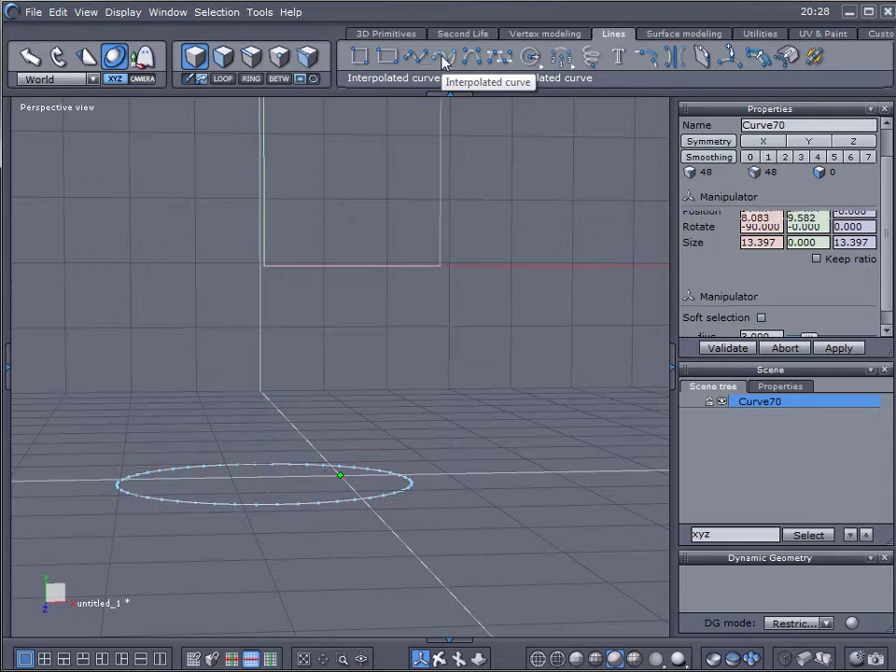
left_click(441, 472)
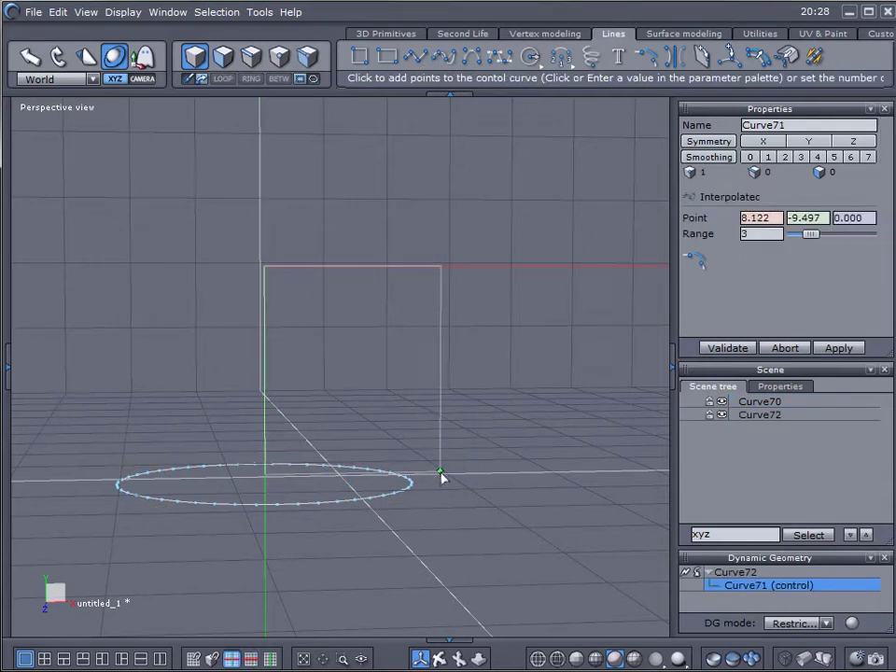
left_click(440, 473)
left_click(378, 361)
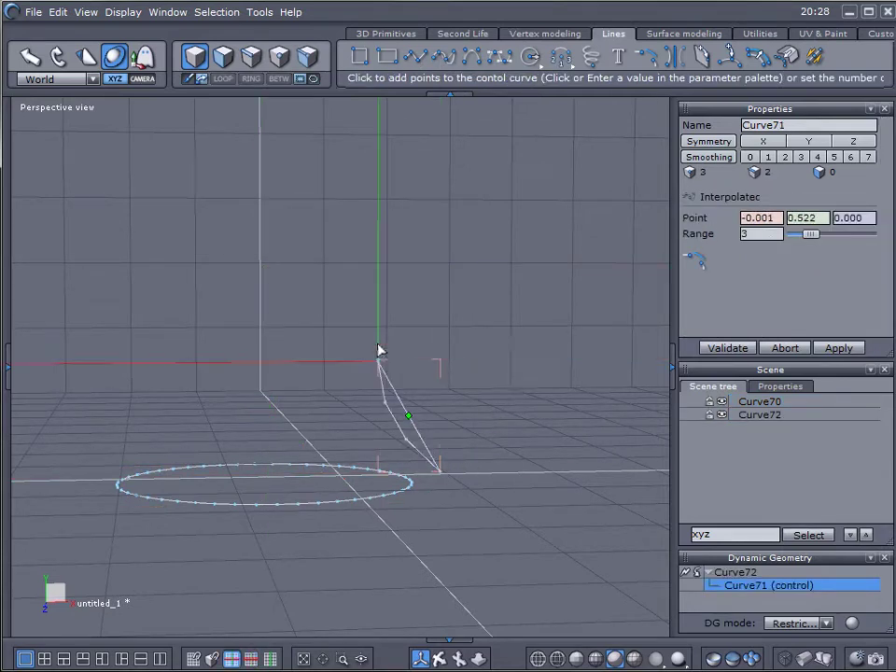
left_click(402, 222)
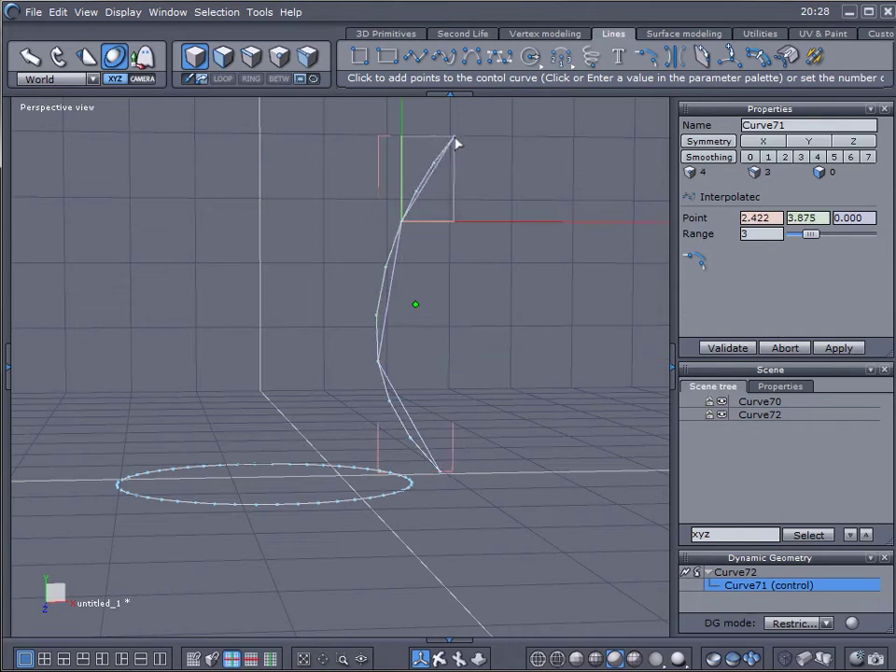
left_click(500, 139)
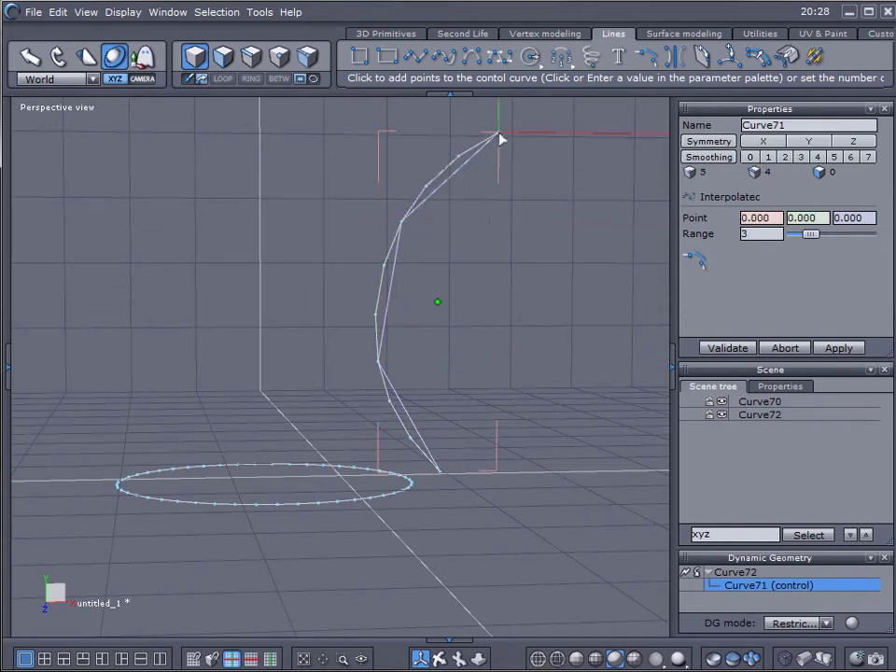
key("space")
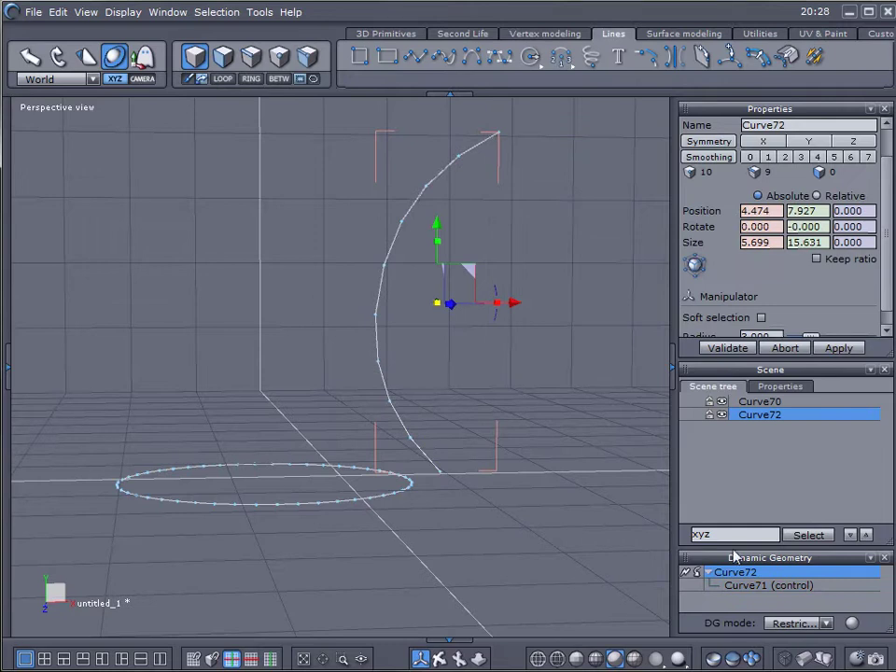
left_click(688, 573)
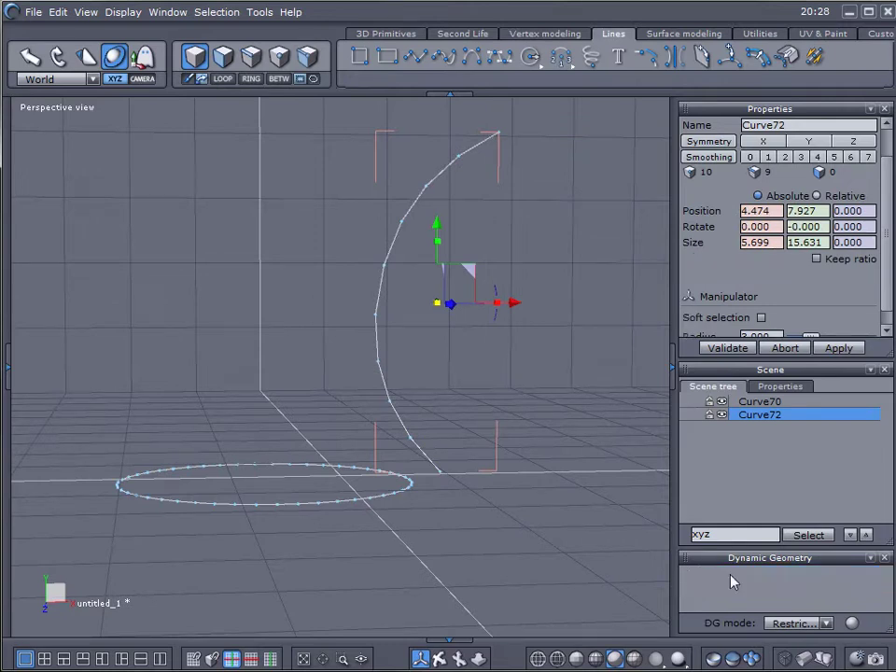
Try to extrude the ground circle along the curved profile line, and cancel the resulting surface
middle_click_drag(513, 363, 482, 393)
left_click(377, 503)
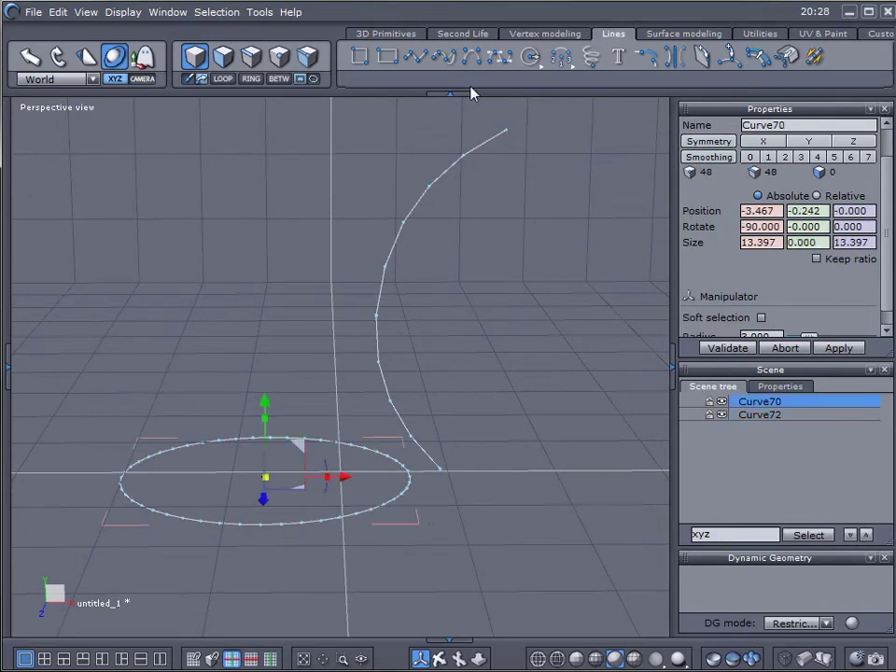
left_click(677, 35)
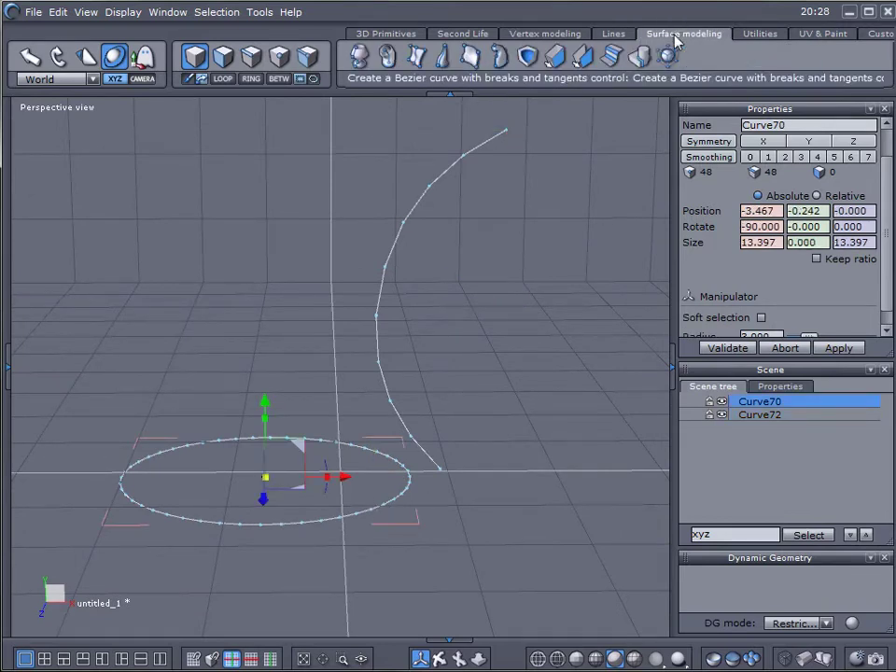
left_click(355, 58)
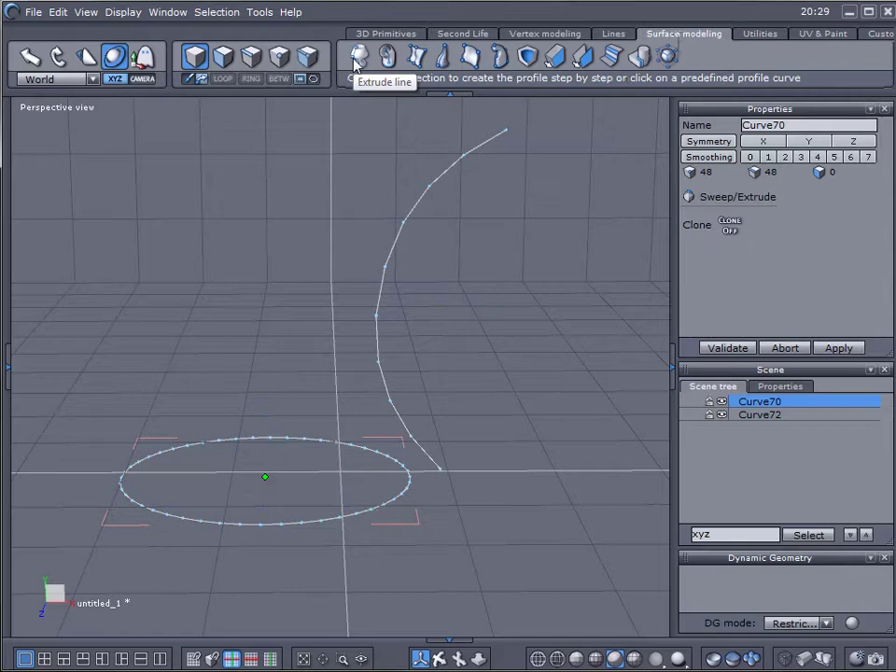
left_click(443, 179)
middle_click_drag(478, 269, 467, 342)
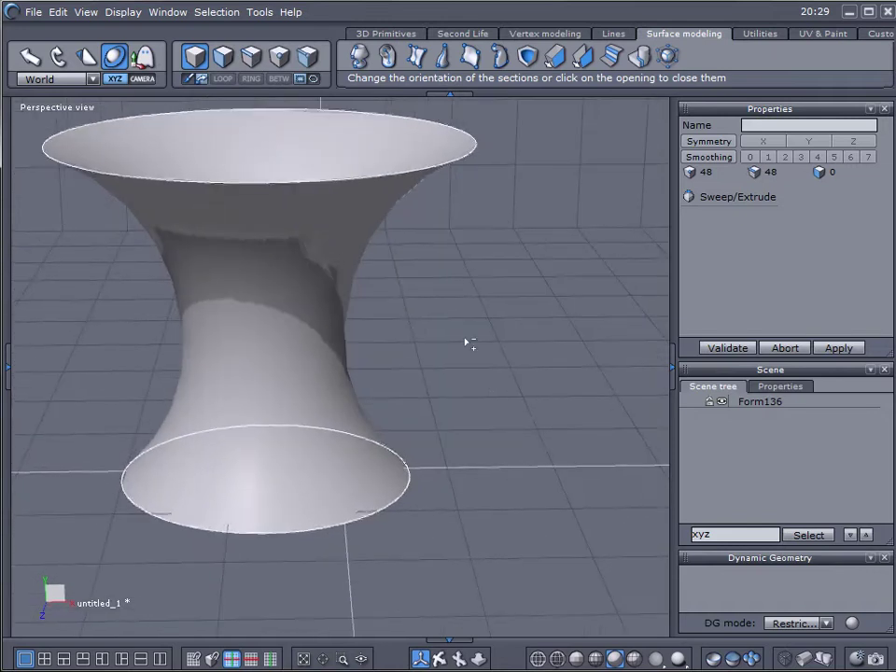
middle_click_drag(431, 289, 445, 306)
key("Escape")
key("Escape")
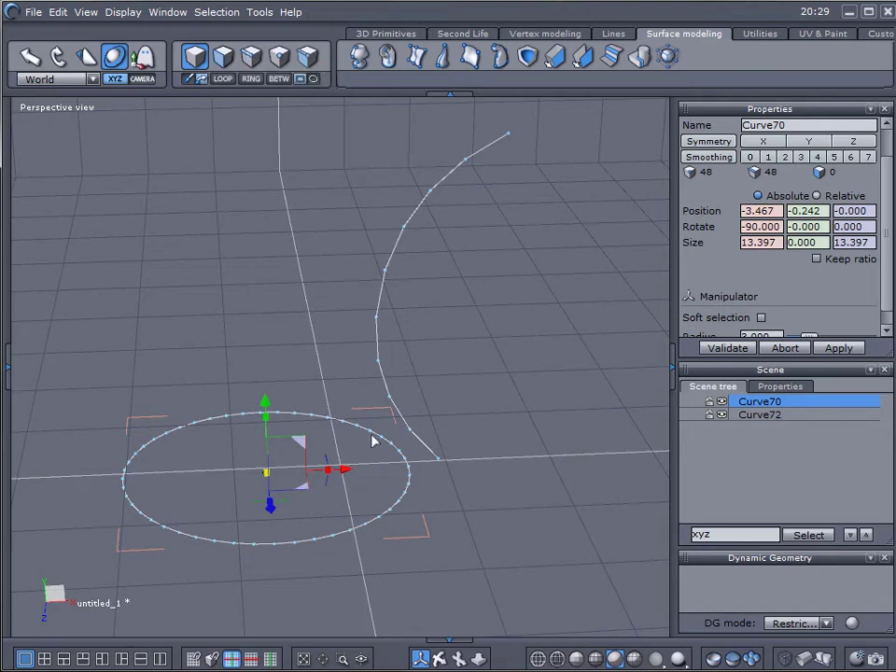
Select every second point of the circle using Select '1 over n' with a value of 2
left_click(272, 60)
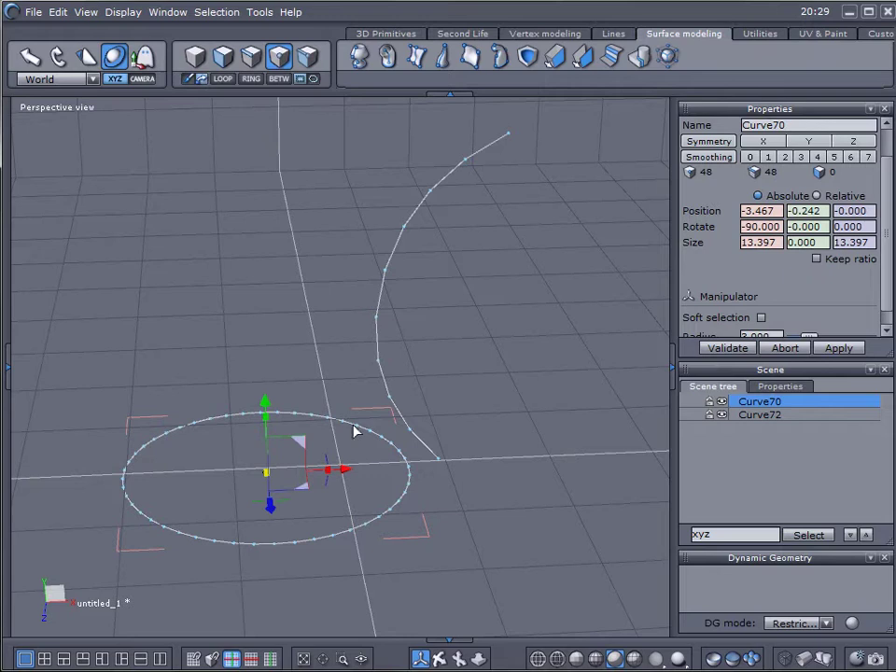
left_click(356, 427)
left_click(327, 419, "shift")
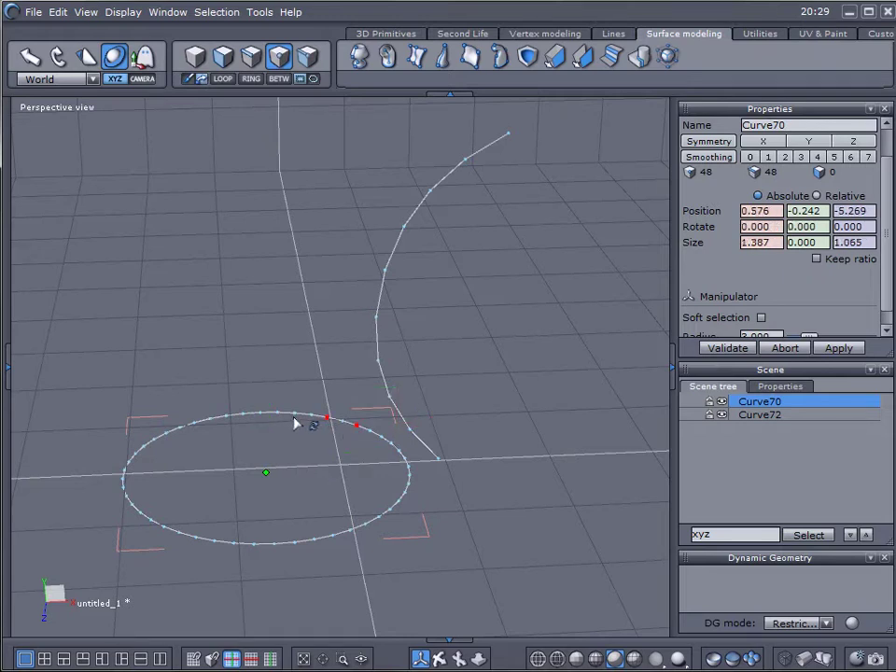
left_click(295, 414, "shift")
left_click(260, 414, "shift")
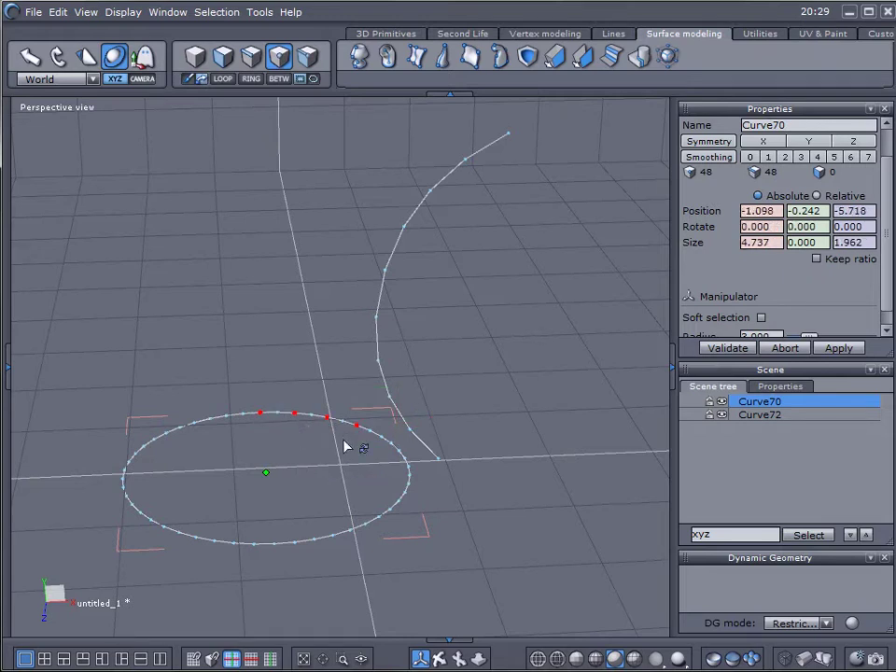
left_click(224, 15)
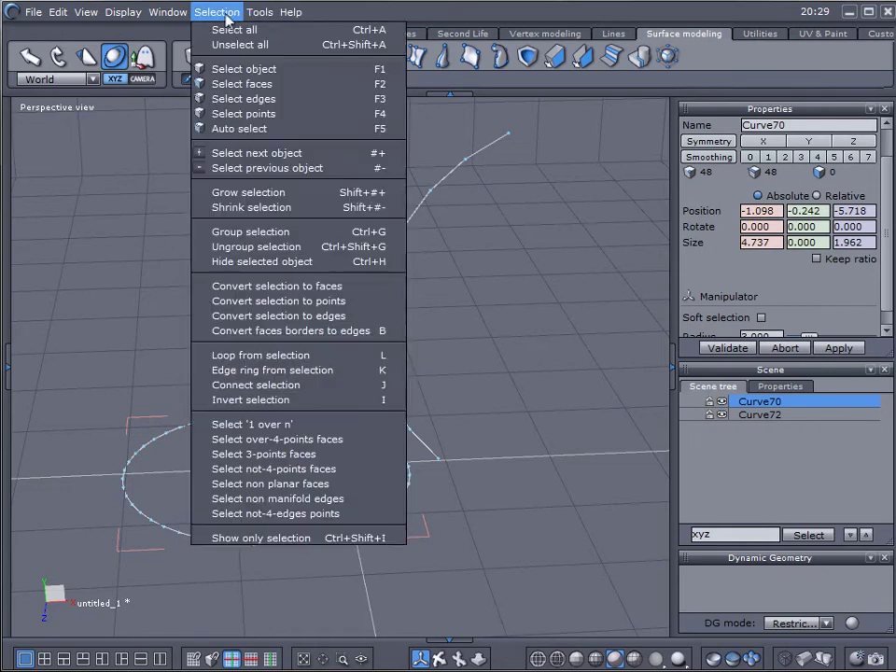
left_click(266, 425)
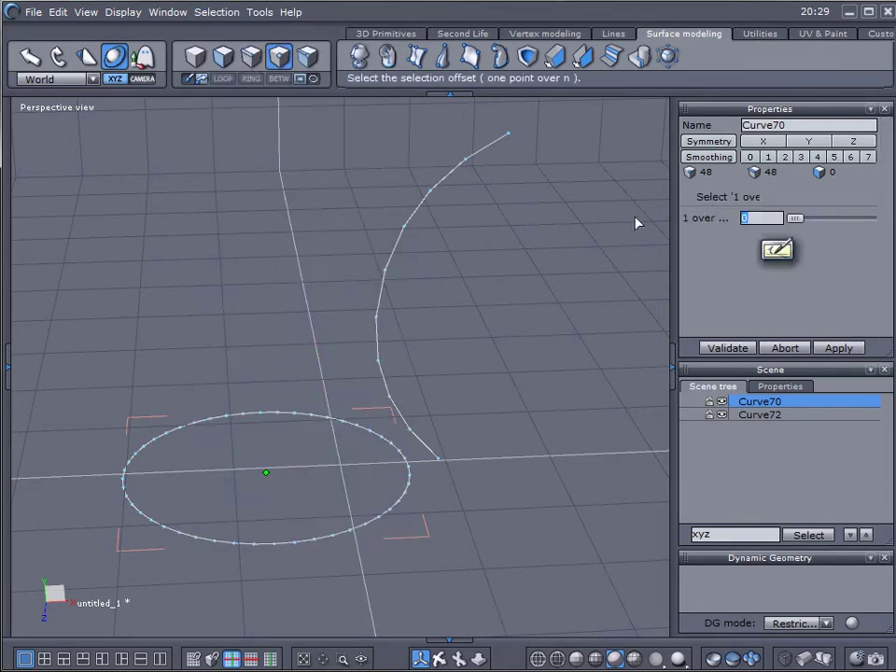
key("Return")
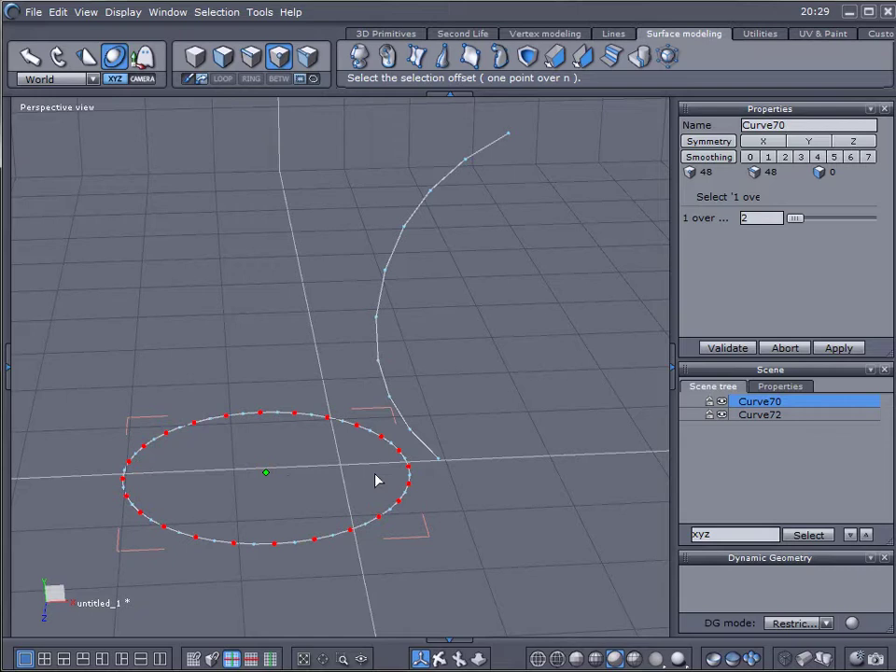
key("space")
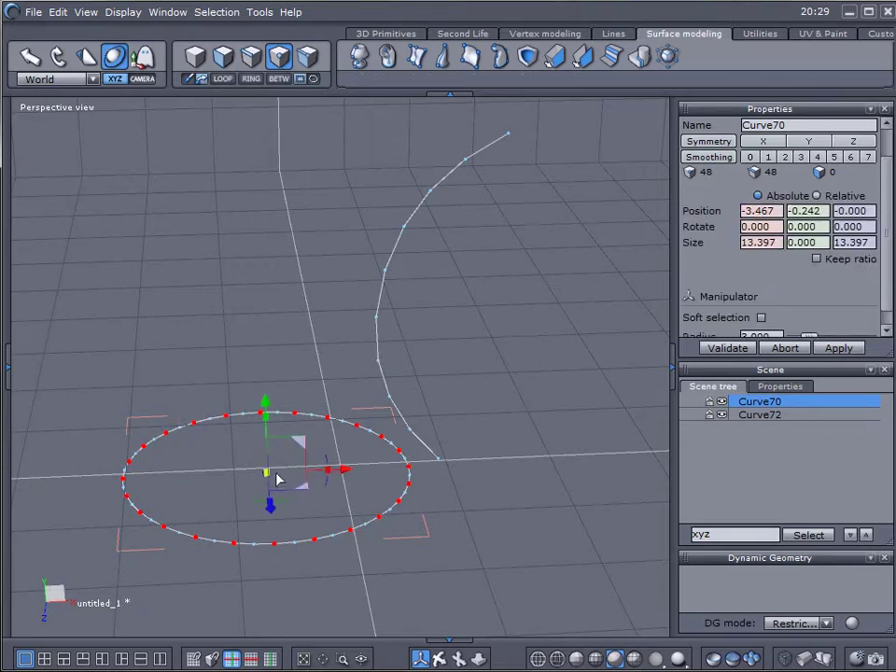
Scale the selected alternate points uniformly toward the circle's center, to about 7.55 units across, forming a star outline
left_click_drag(266, 476, 188, 476)
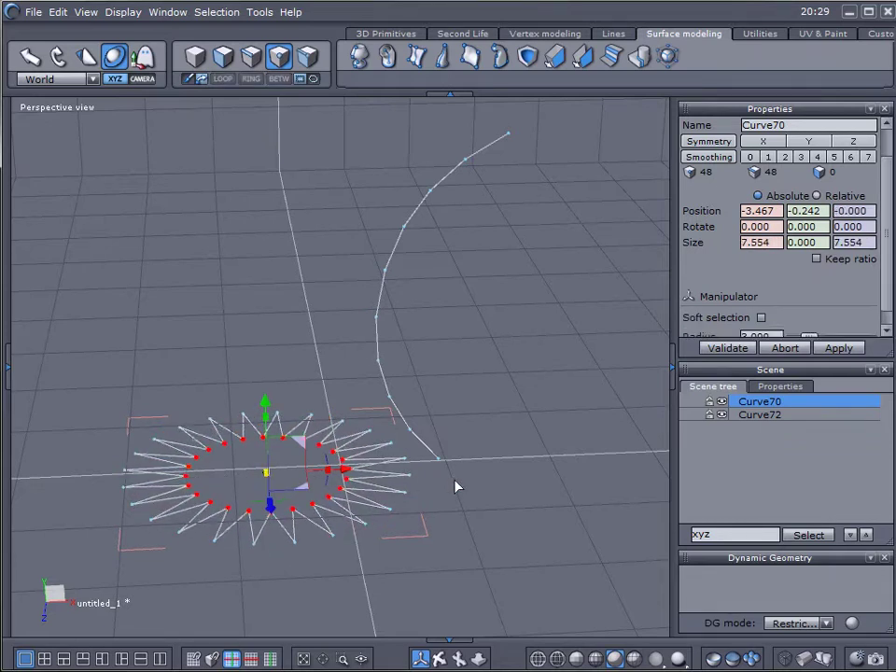
mouse_move(494, 487)
middle_mouse_down()
mouse_move(396, 578)
mouse_move(481, 487)
middle_mouse_up()
key("Escape")
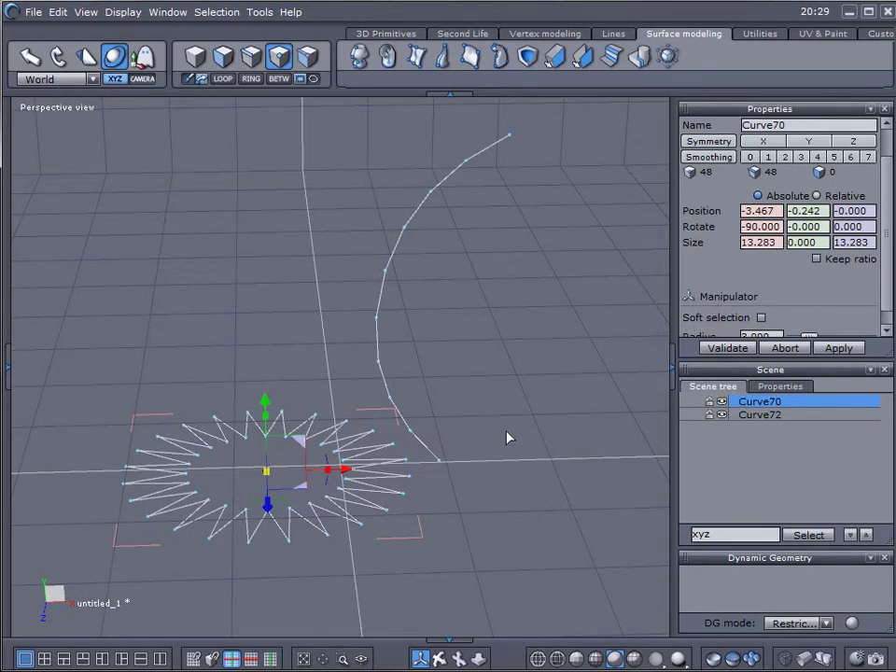
key("ctrl+z")
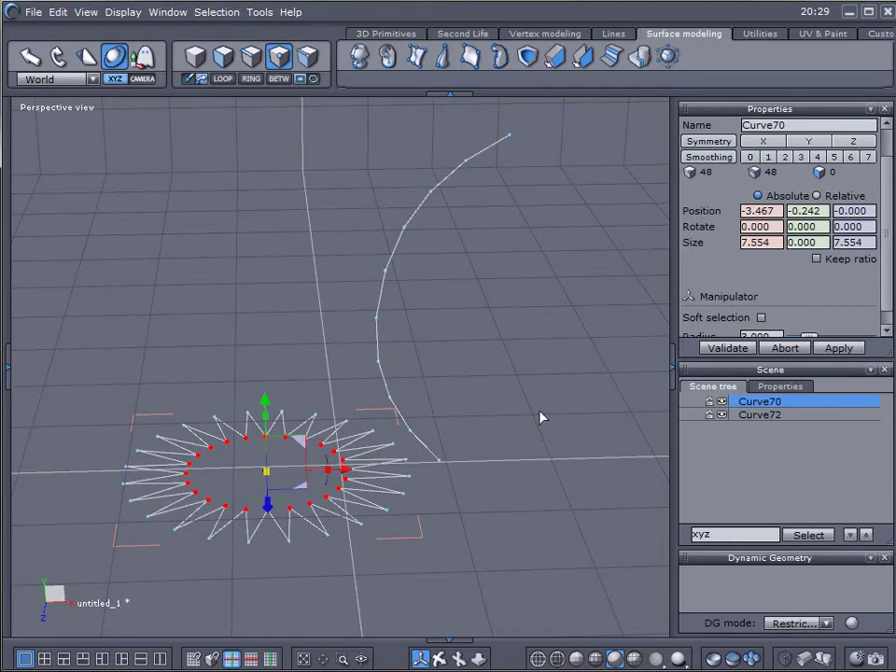
key("ctrl+y")
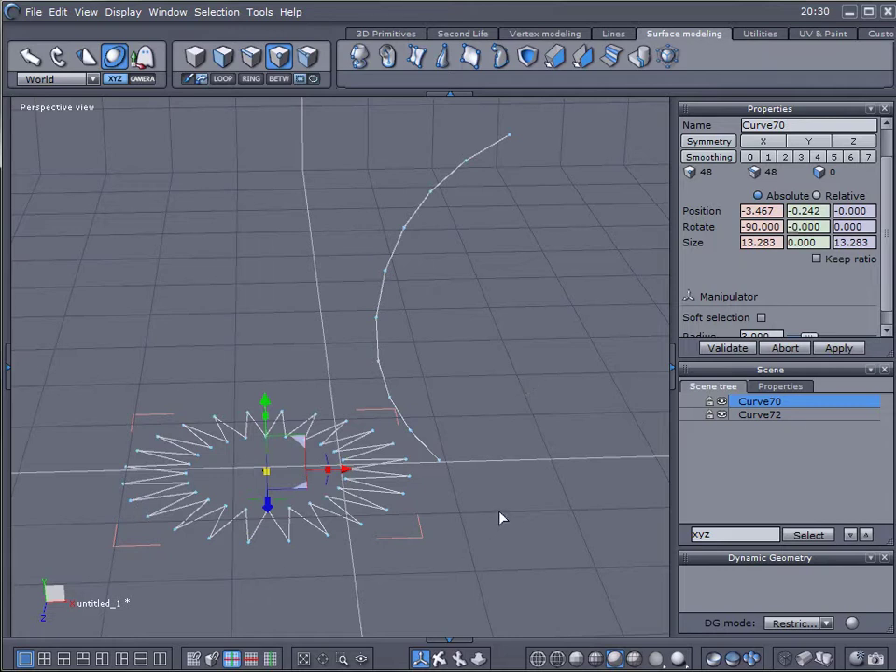
key("ctrl+z")
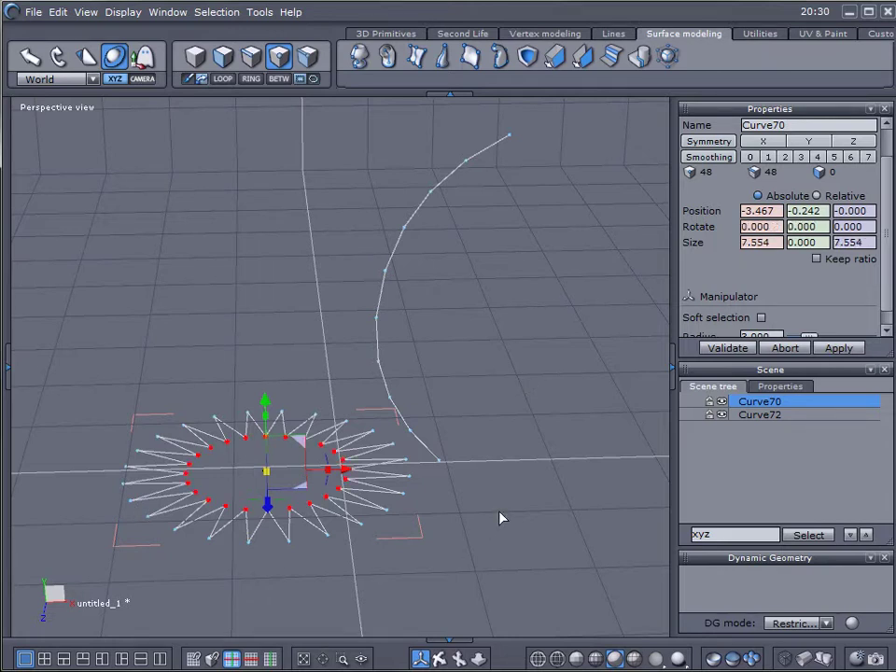
Extrude the star outline along the curved profile line and collapse the resulting form's dynamic geometry
key("ctrl+y")
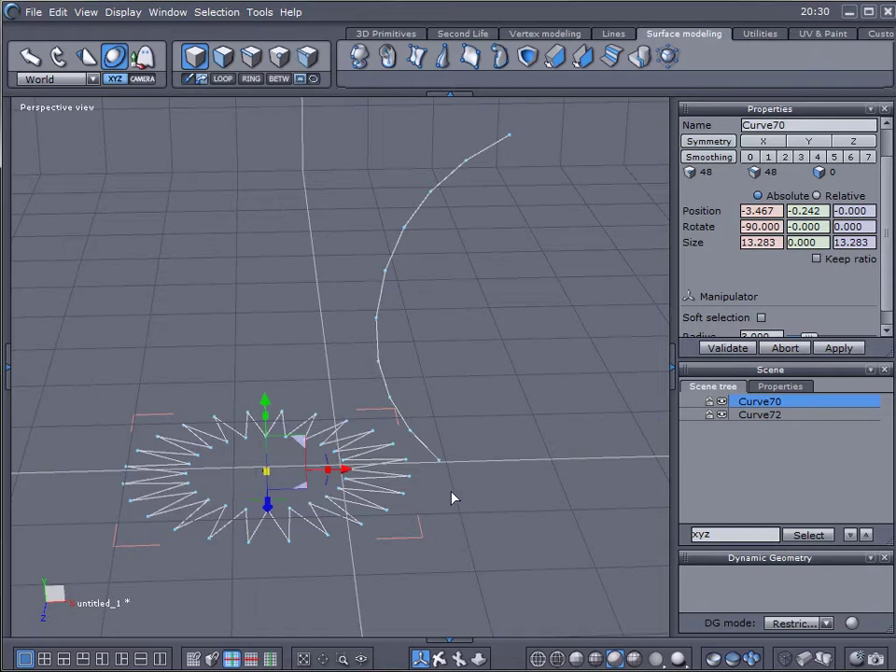
left_click(367, 61)
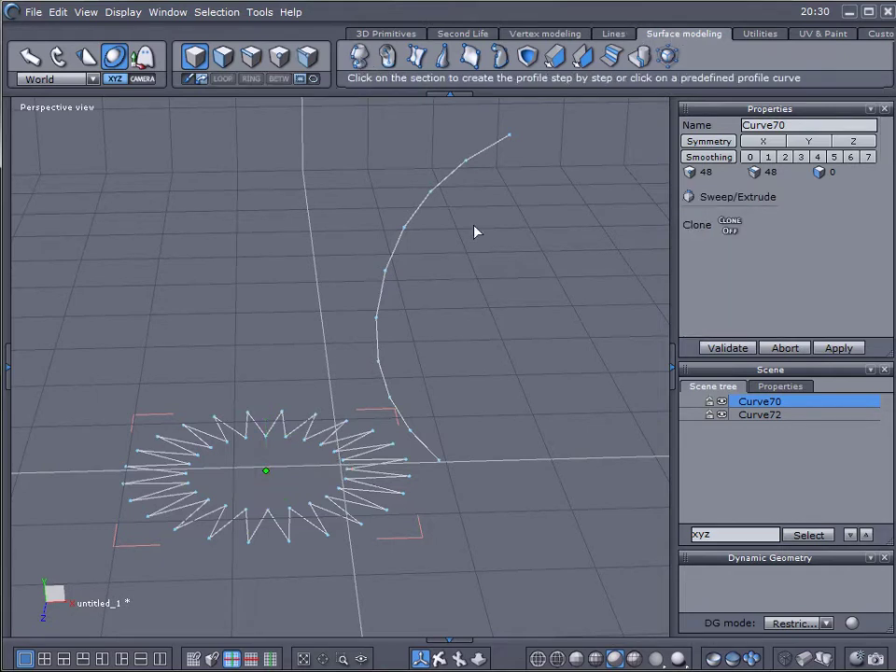
left_click(434, 194)
middle_click_drag(499, 380, 493, 346)
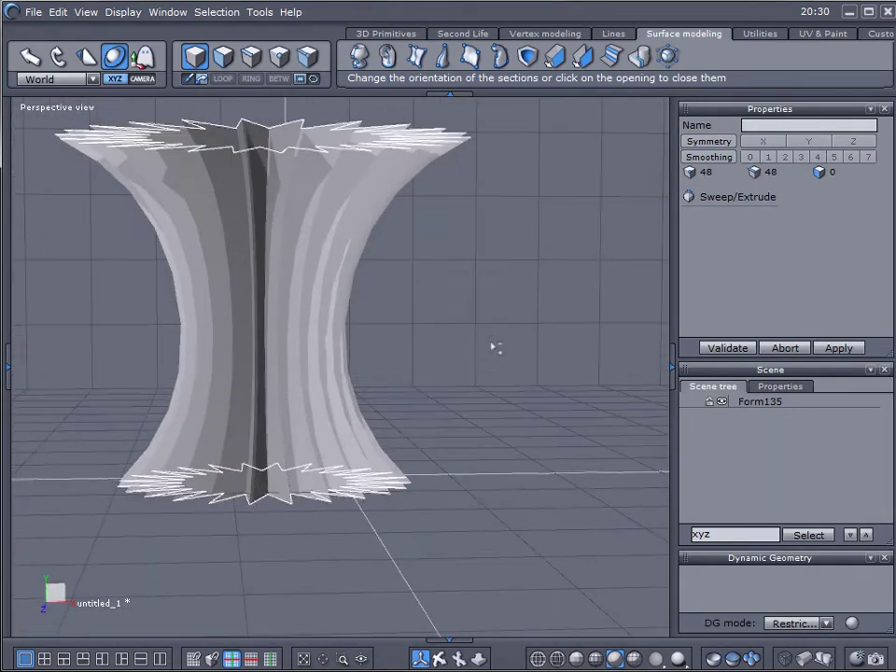
key("Return")
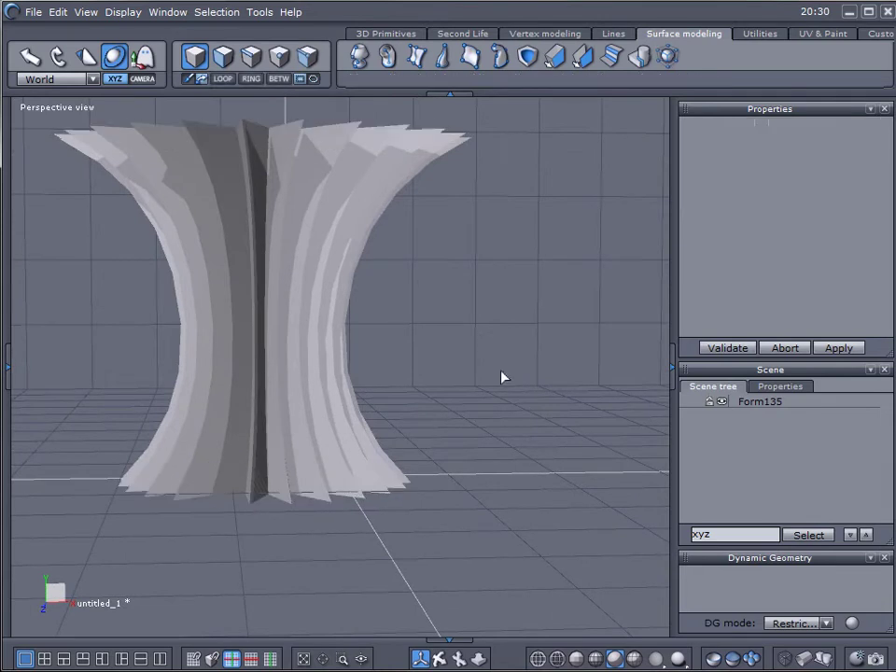
left_click(306, 336)
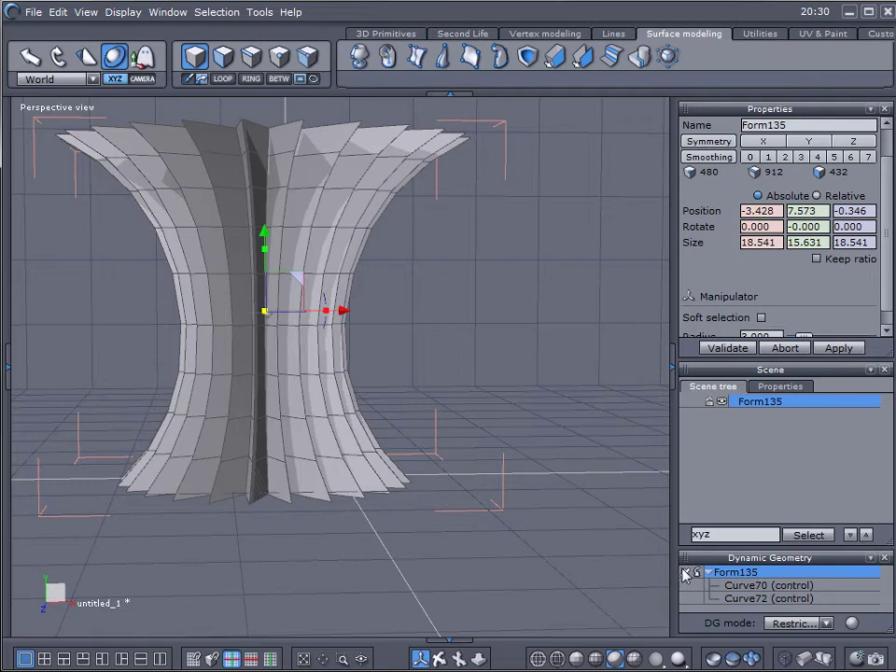
left_click(685, 572)
Close the star-shaped openings at both the upper and lower ends of the fluted form
middle_click_drag(526, 302, 369, 176)
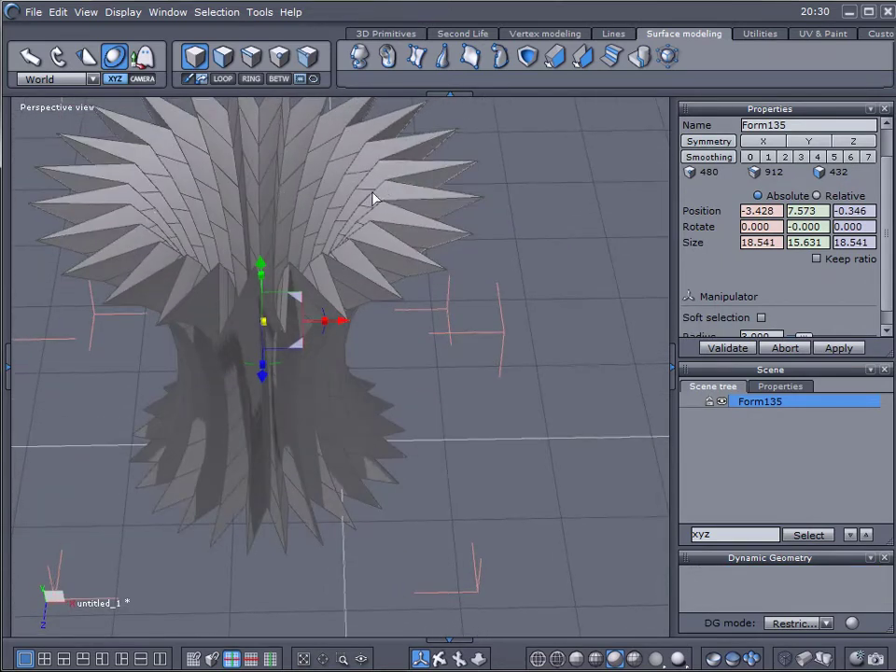
middle_click_drag(499, 311, 308, 146)
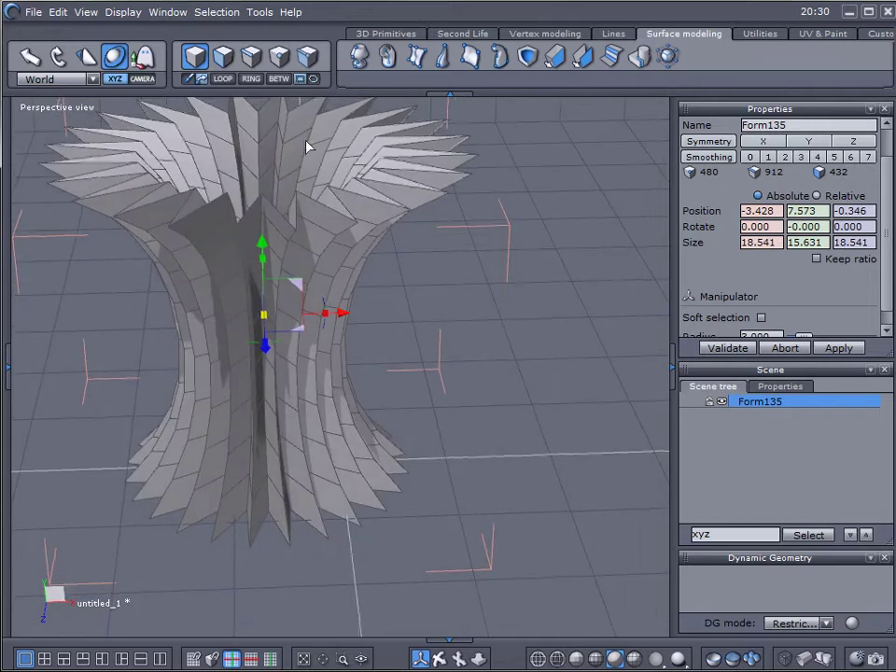
middle_click_drag(463, 319, 468, 238)
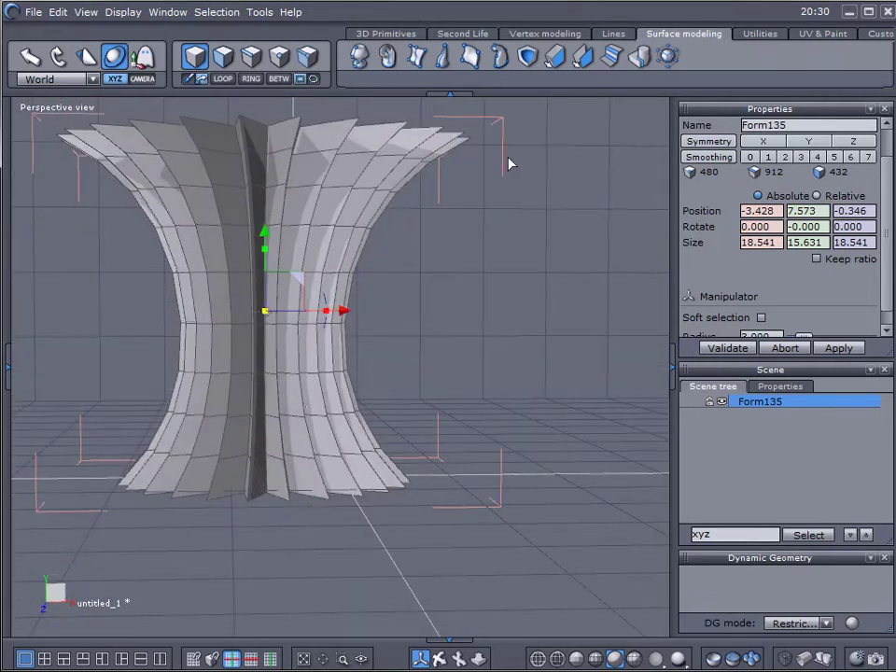
left_click(556, 37)
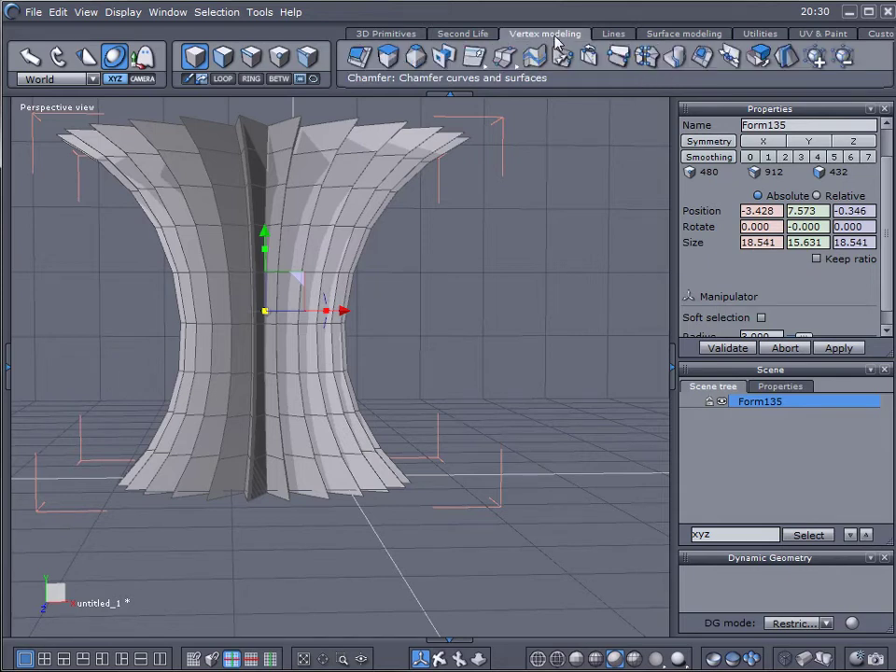
left_click(703, 58)
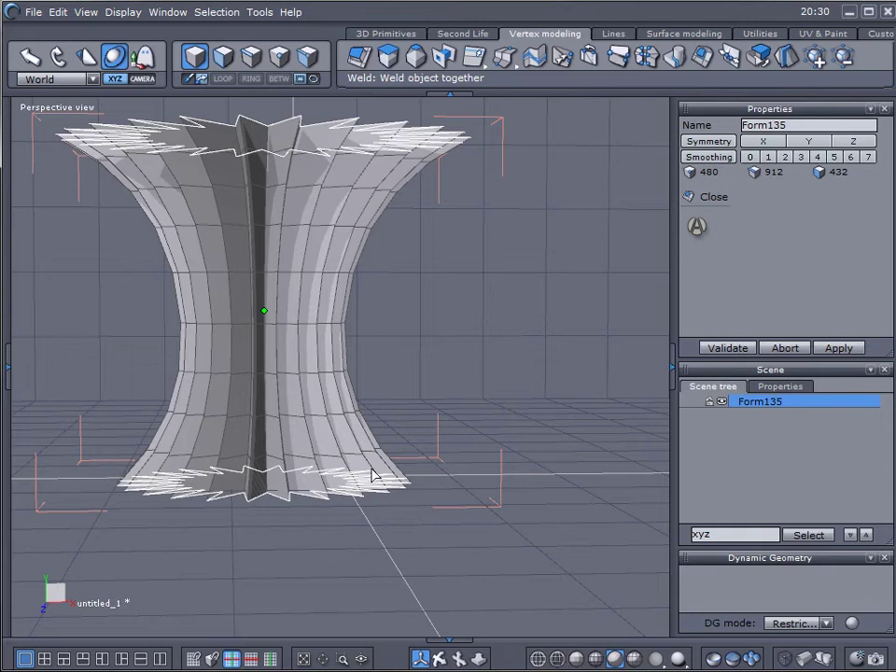
left_click(254, 136)
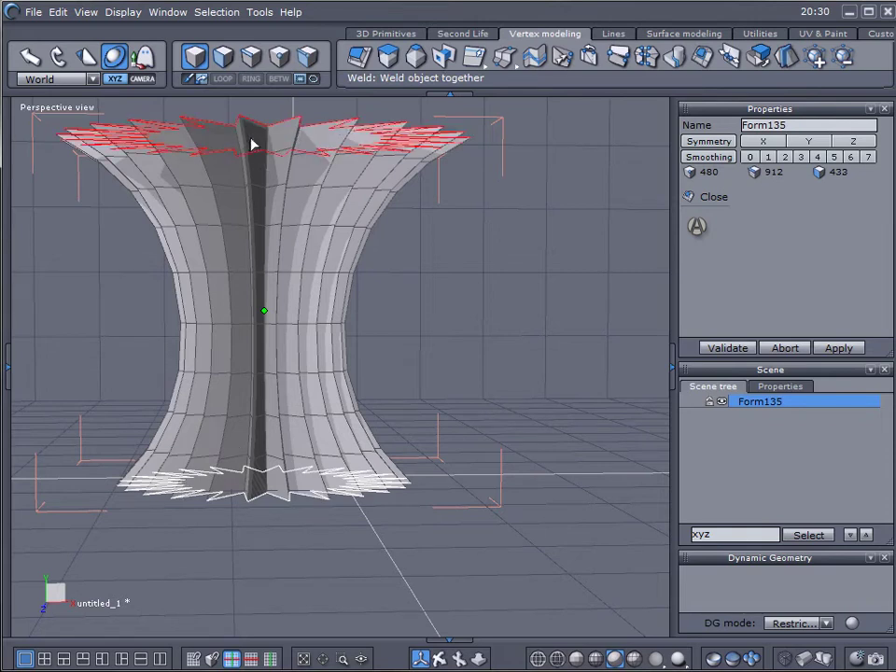
left_click(258, 487)
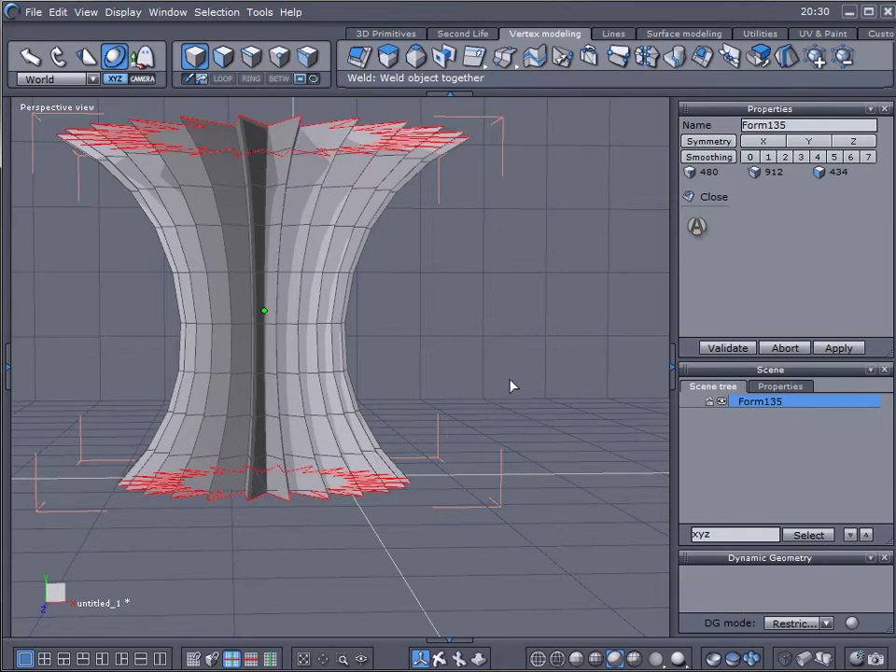
key("Return")
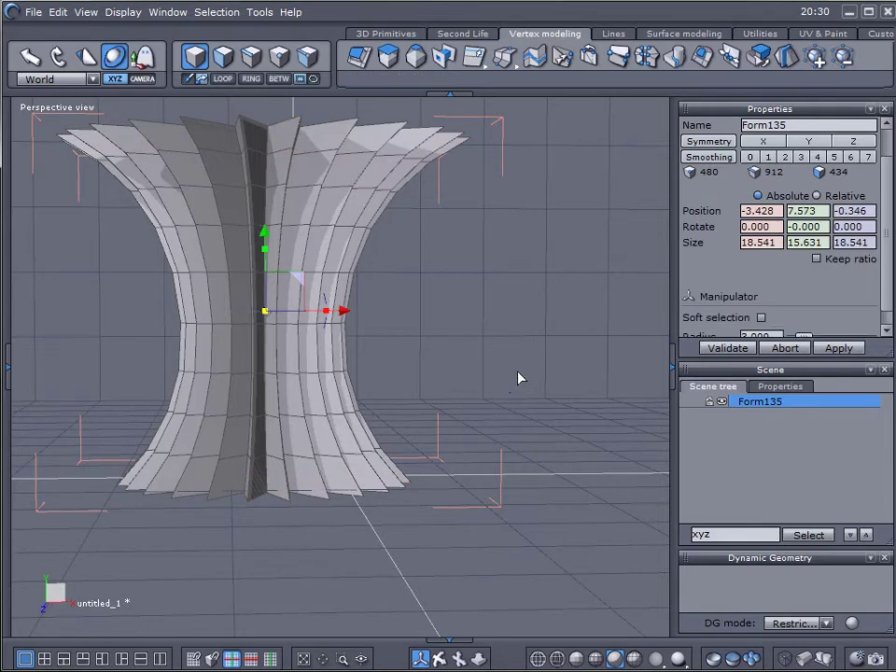
Taper the fluted form along its vertical axis, narrowing the upper end and widening the base to about 21.7 across
middle_click_drag(516, 310, 486, 471)
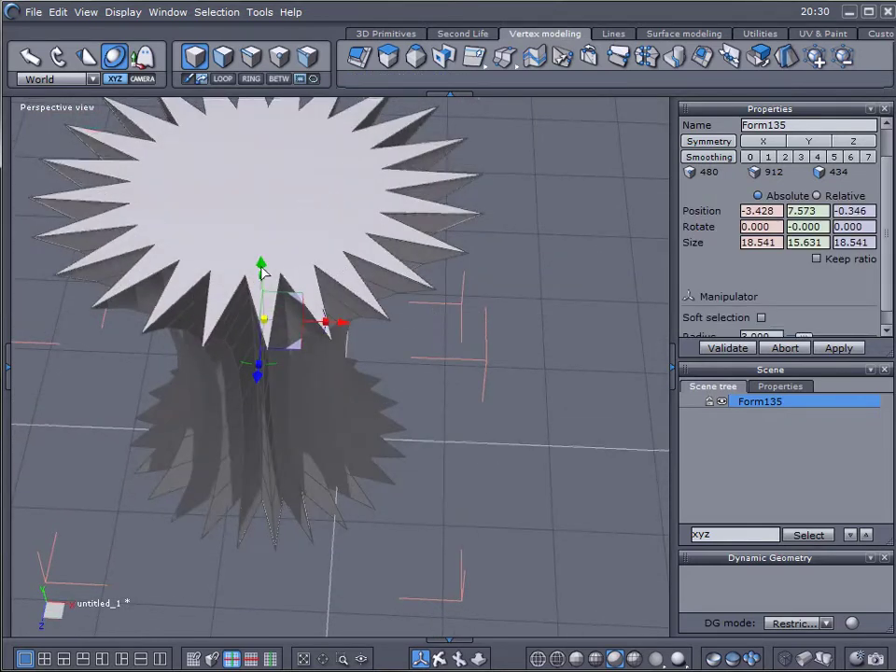
middle_click_drag(414, 348, 442, 204)
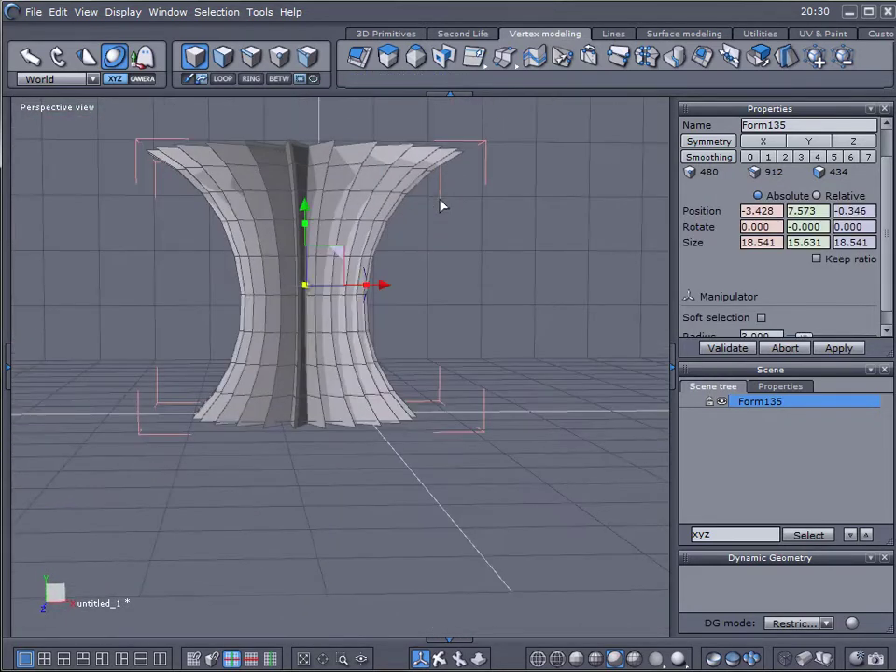
mouse_move(438, 298)
middle_mouse_down()
mouse_move(427, 287)
mouse_move(427, 298)
middle_mouse_up()
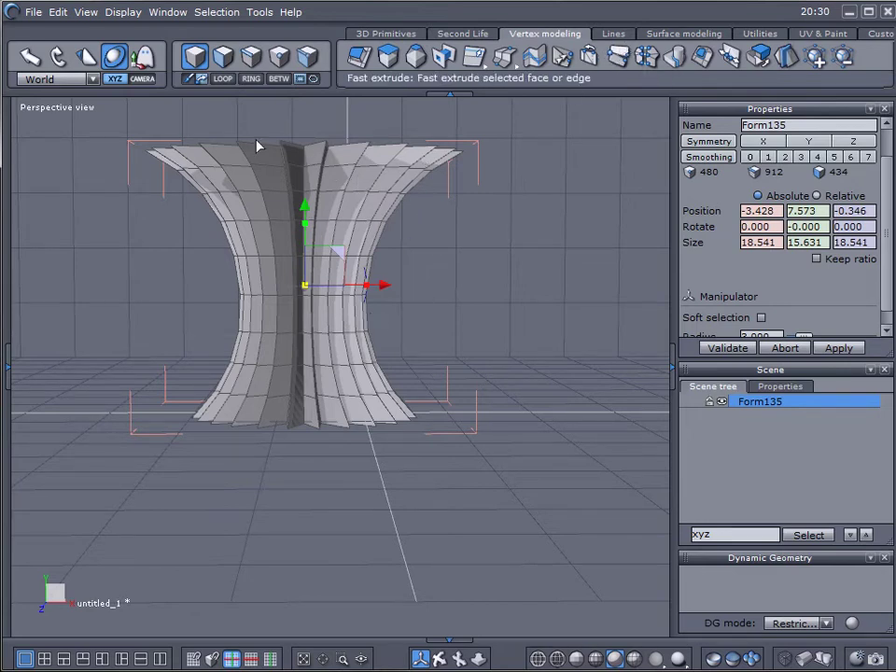
left_click(756, 33)
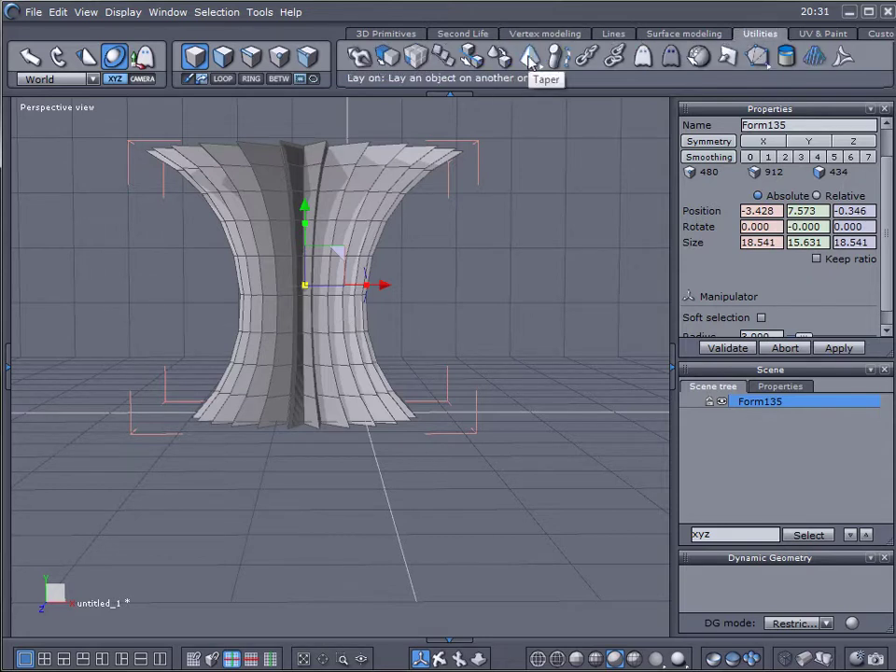
left_click(543, 70)
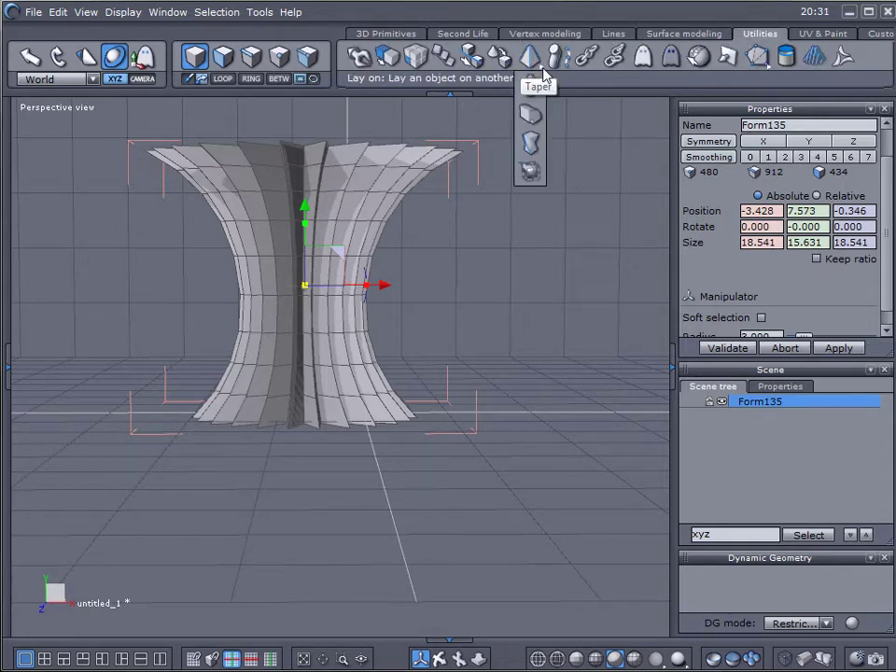
left_click_drag(535, 115, 532, 88)
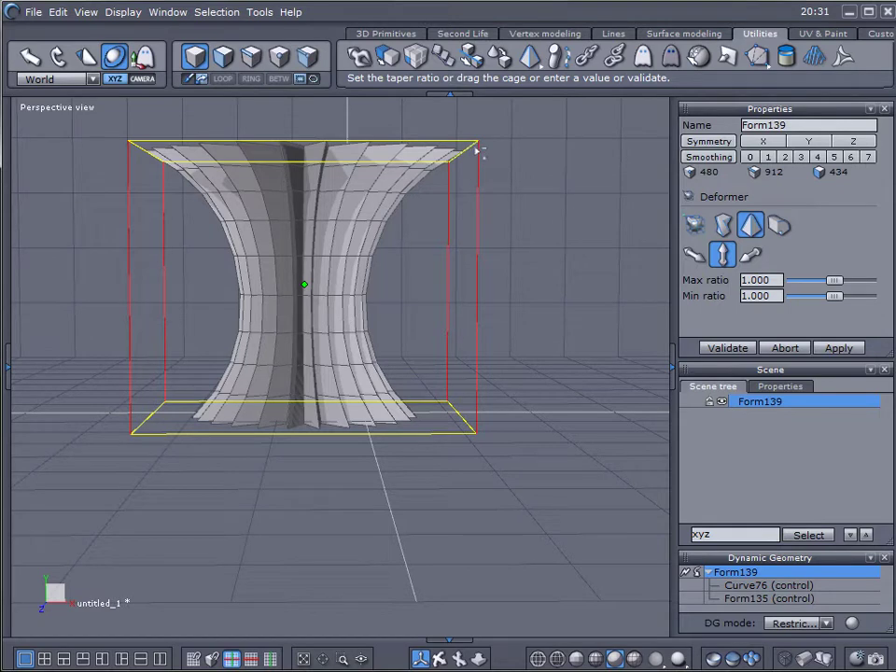
left_click_drag(477, 149, 396, 161)
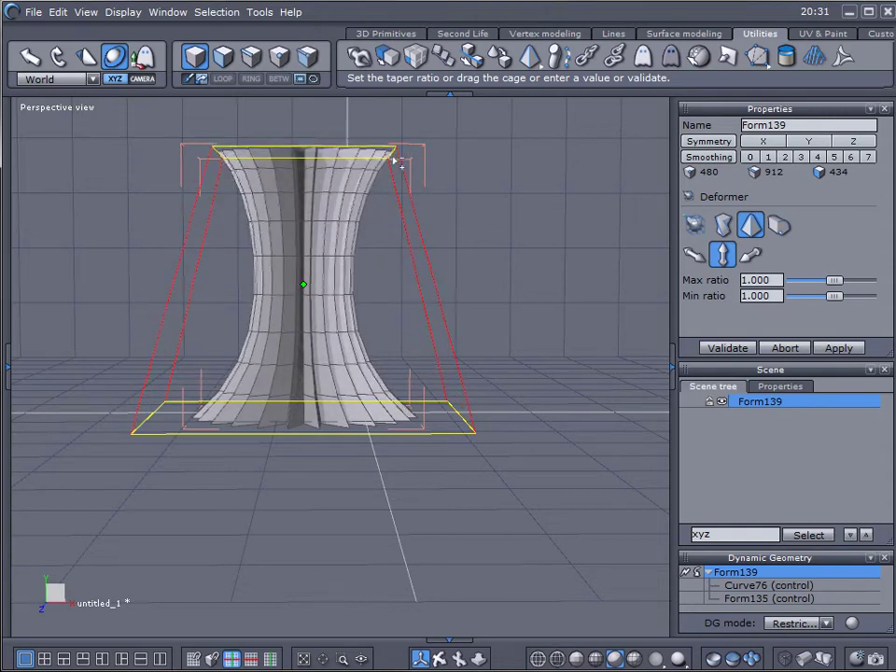
left_click_drag(471, 431, 565, 432)
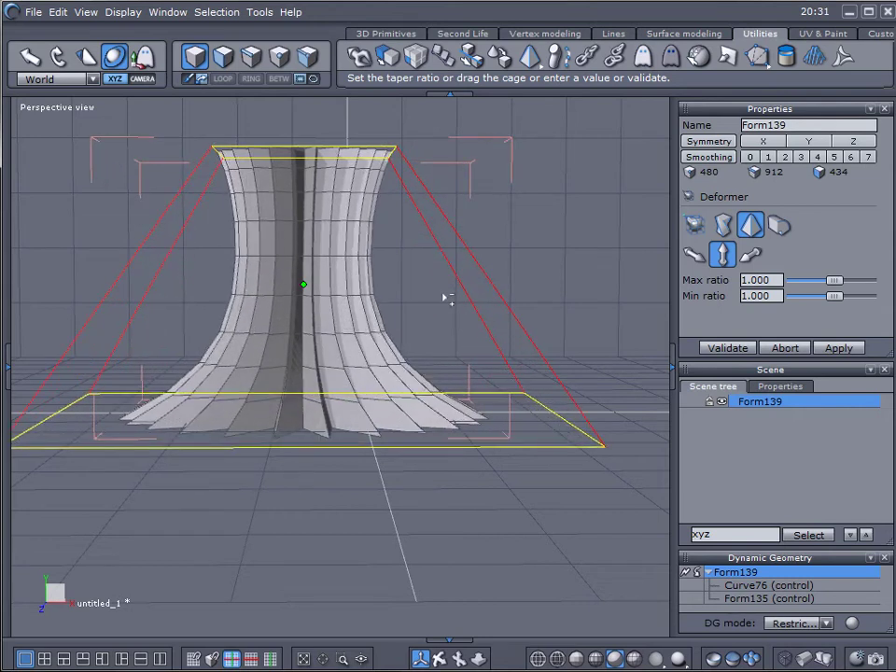
left_click(724, 348)
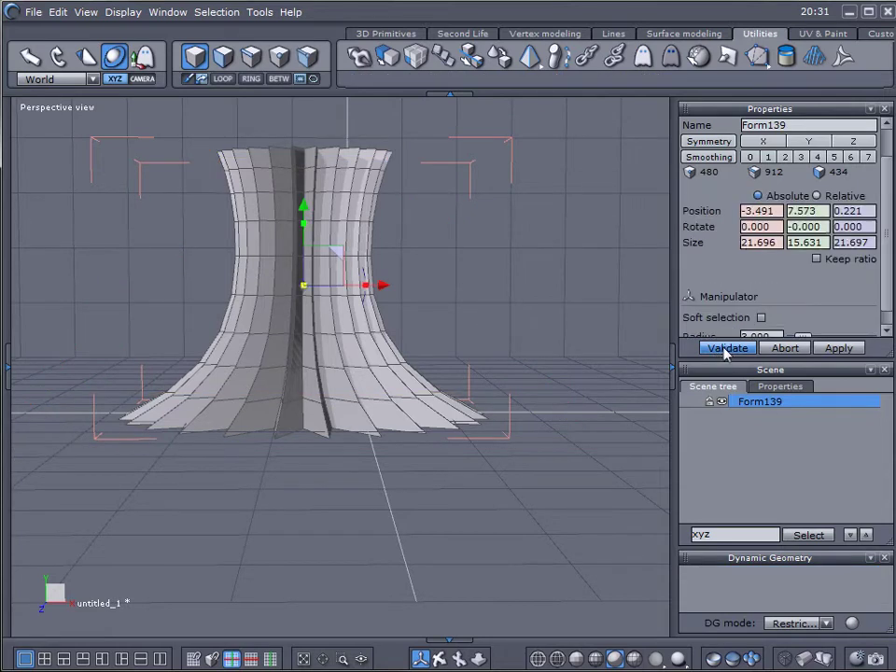
Twist the tapered form around its vertical axis by rotating the upper end of the deformation cage
mouse_move(498, 316)
middle_mouse_down()
mouse_move(499, 380)
mouse_move(499, 336)
middle_mouse_up()
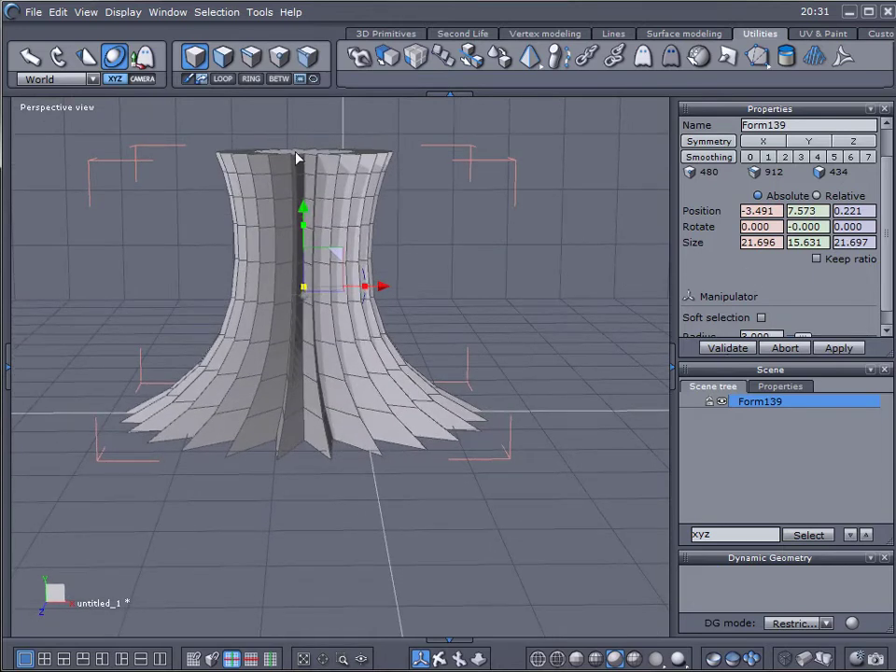
left_click(530, 58)
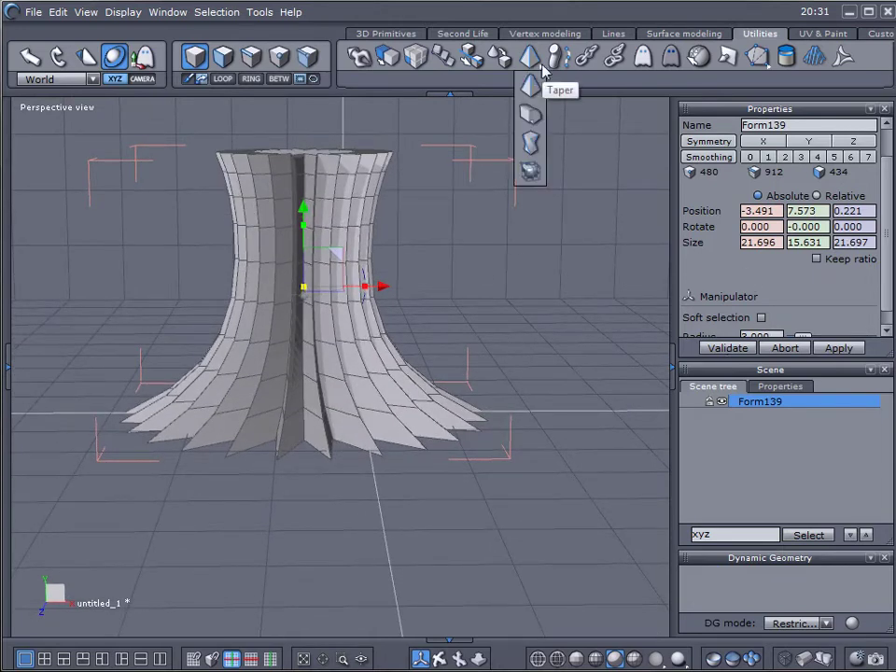
left_click(533, 147)
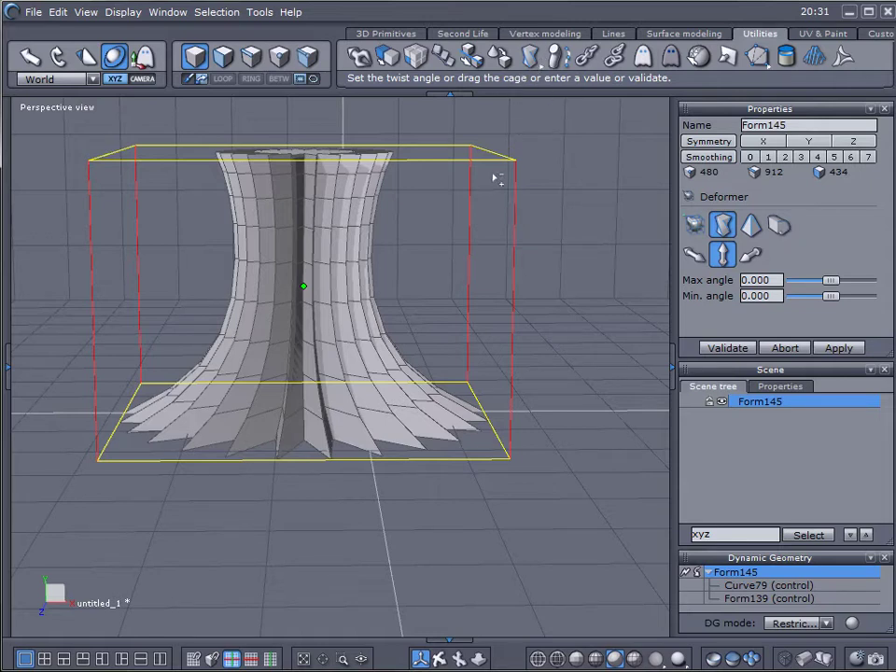
left_click_drag(502, 174, 0, 180)
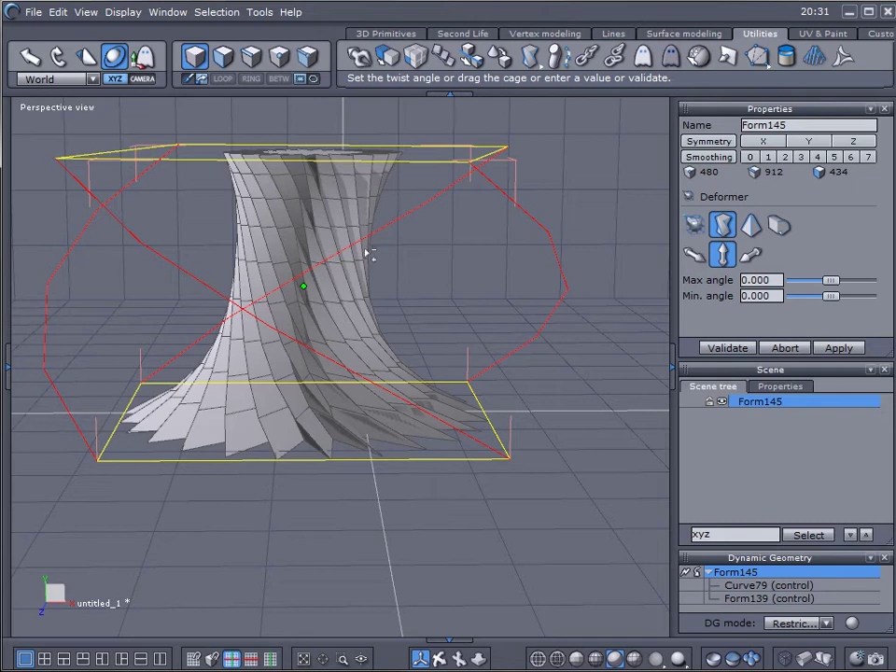
key("Return")
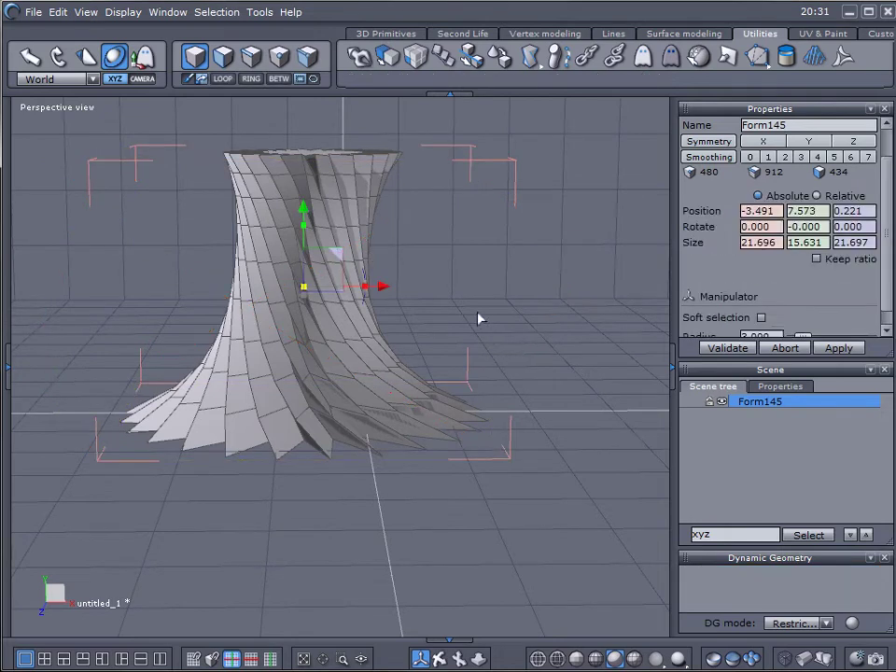
Select the upper star-shaped face of the twisted form and sweep it straight up to make a long fluted shaft
middle_click_drag(466, 303, 502, 412)
scroll(439, 297, "down", 2)
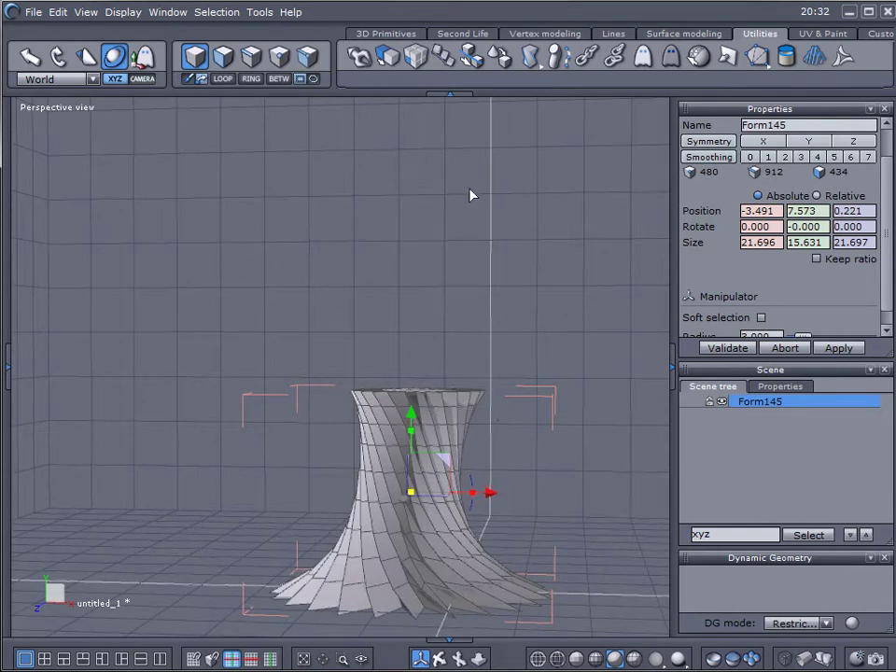
middle_click_drag(549, 352, 563, 434)
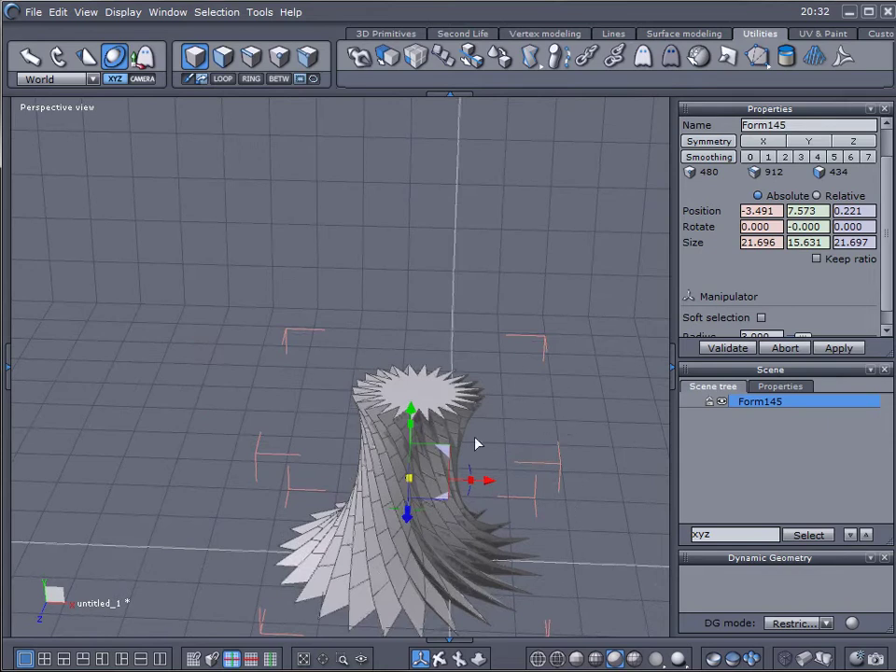
left_click(224, 58)
left_click(425, 382)
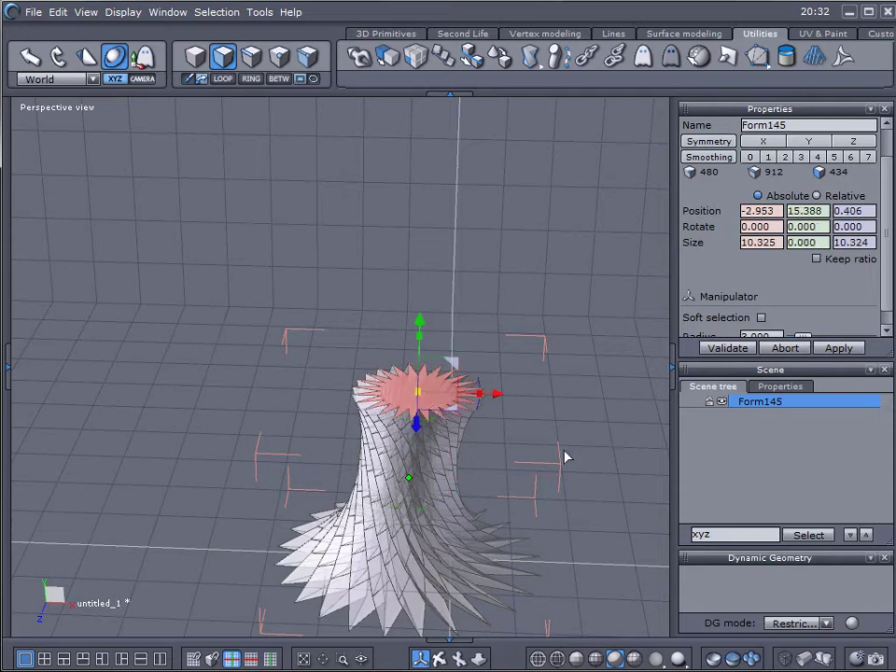
middle_click_drag(564, 458, 572, 356)
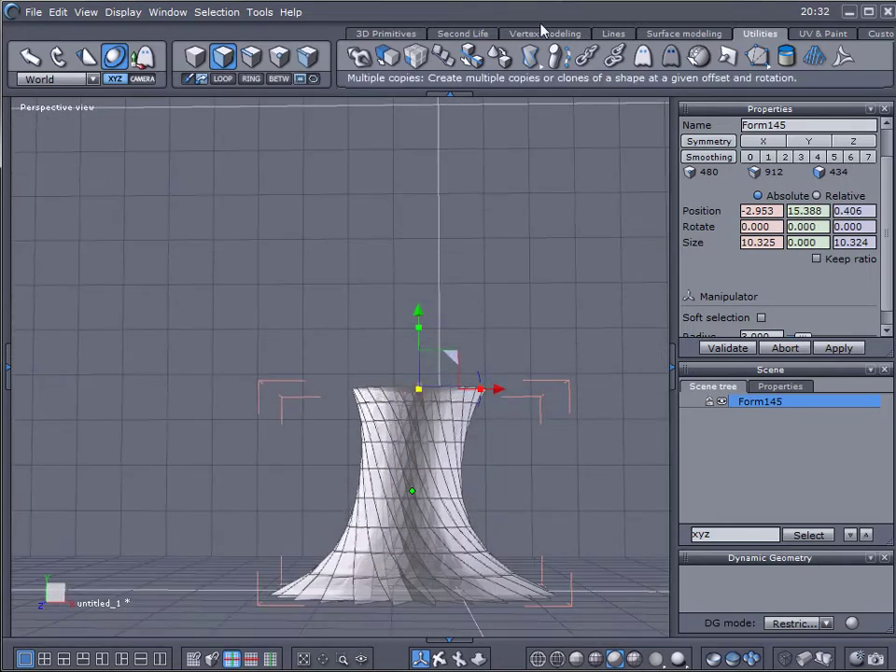
left_click(541, 32)
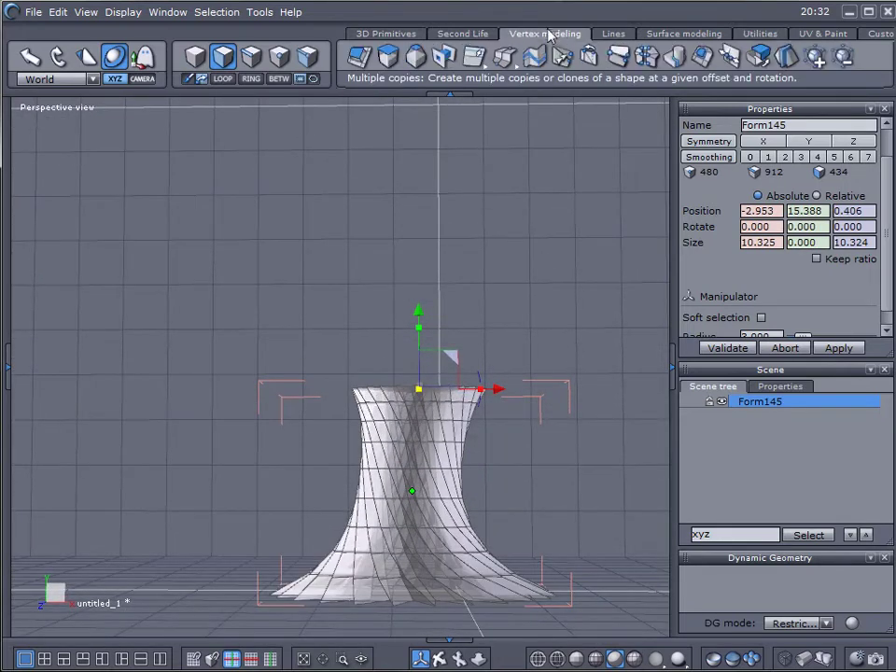
left_click(387, 58)
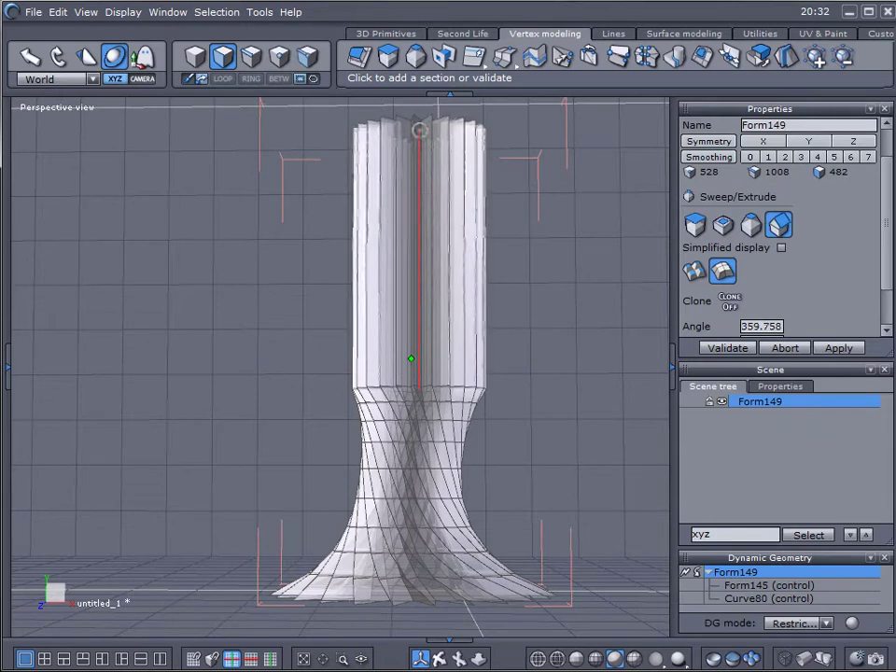
left_click(420, 129)
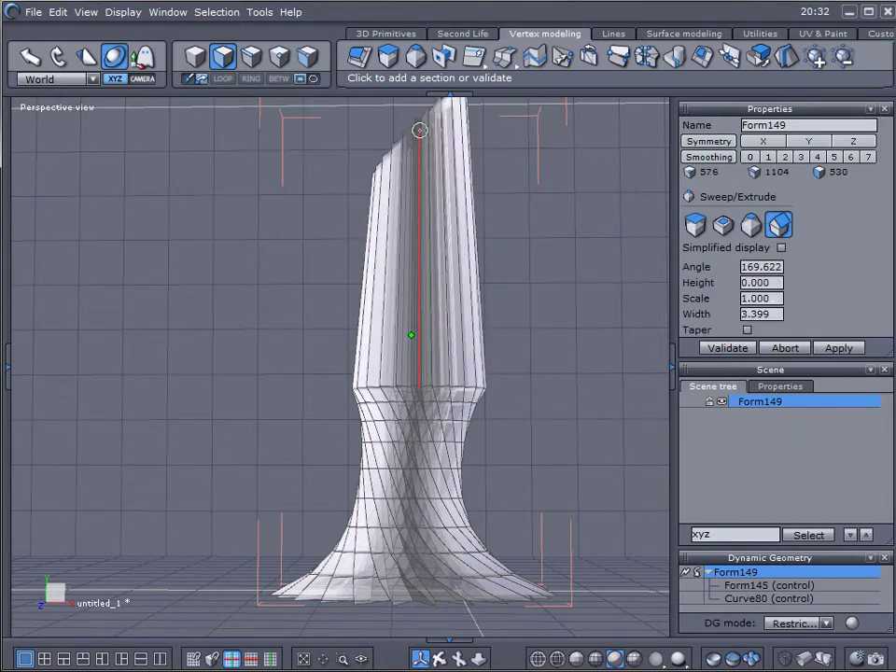
Add a flared section above the shaft, widened about 1.6 times, for an overall height of about 42.4, and validate the sweep
middle_click_drag(419, 130, 418, 365)
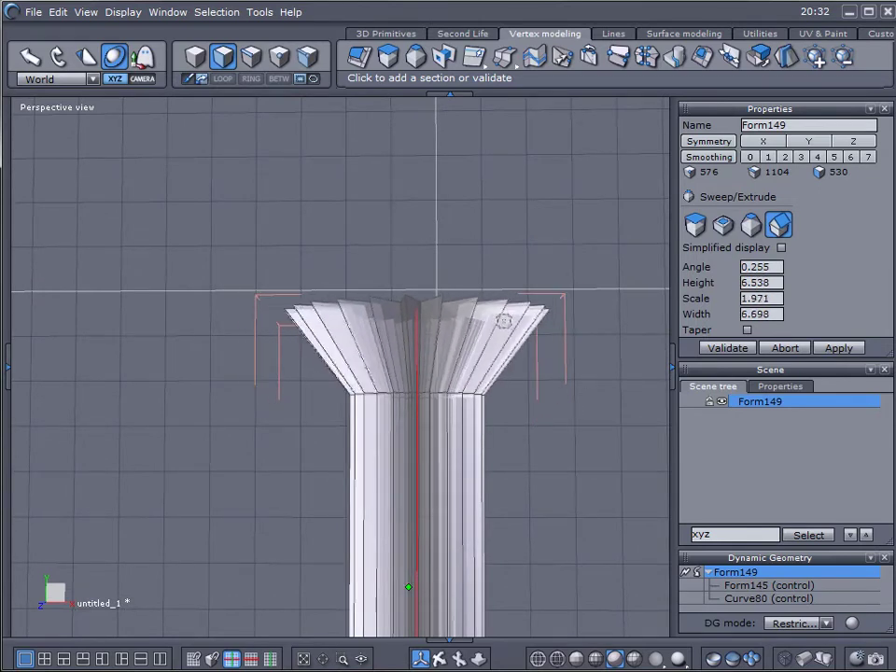
left_click(486, 313)
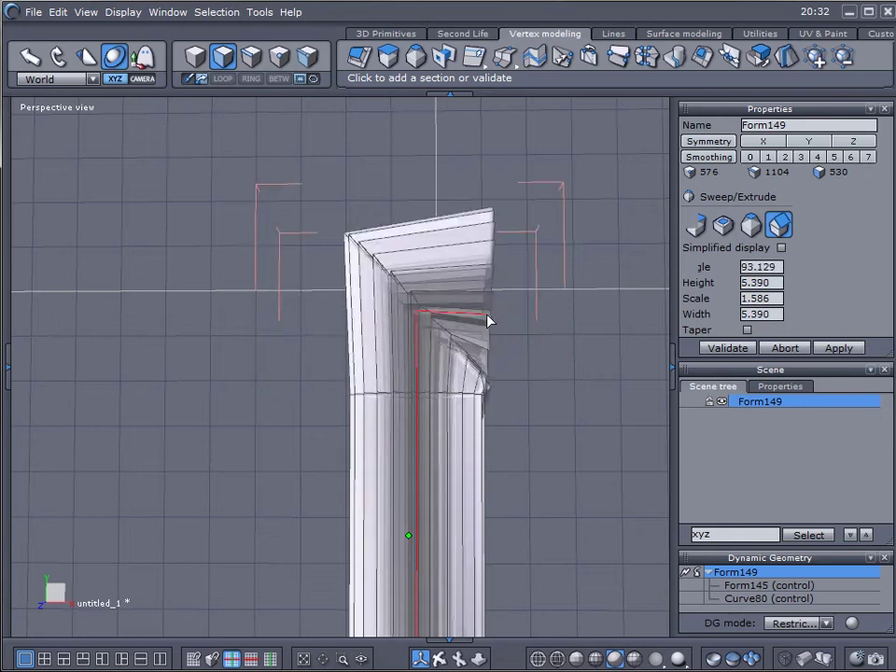
key("Return")
key("Return")
middle_click_drag(490, 234, 573, 395)
right_click_drag(574, 396, 402, 308)
left_click(201, 56)
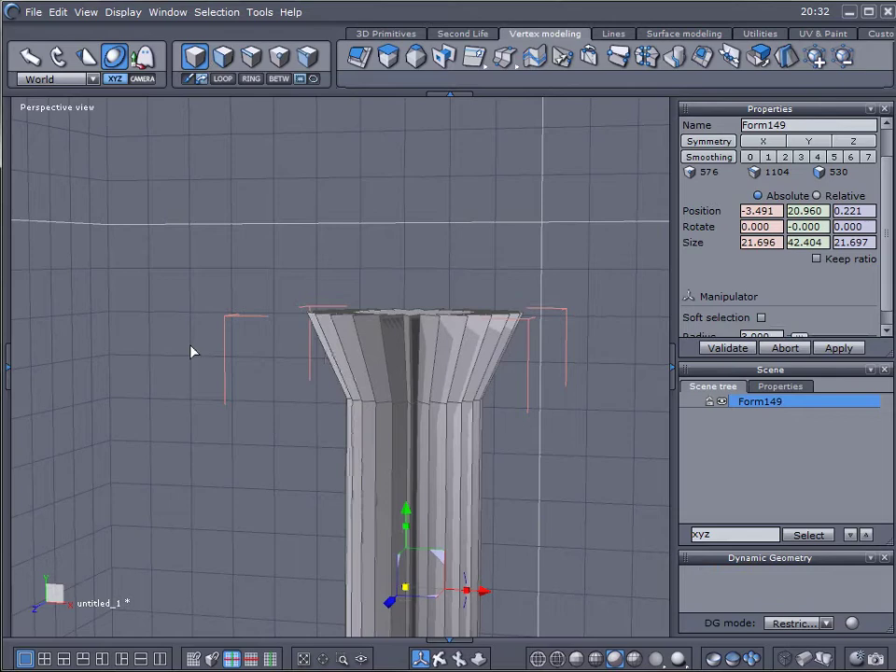
Move the whole column horizontally to about X 1.65, Z 20.2
right_click_drag(192, 352, 598, 290)
scroll(374, 210, "down", 4)
scroll(544, 334, "up", 5)
right_click_drag(545, 334, 546, 238)
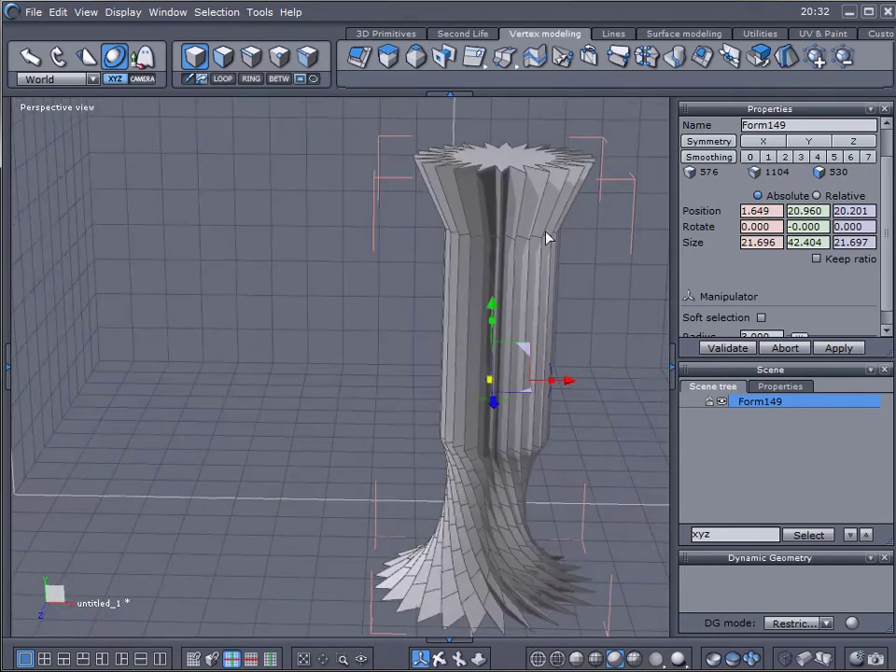
right_click_drag(630, 476, 541, 397)
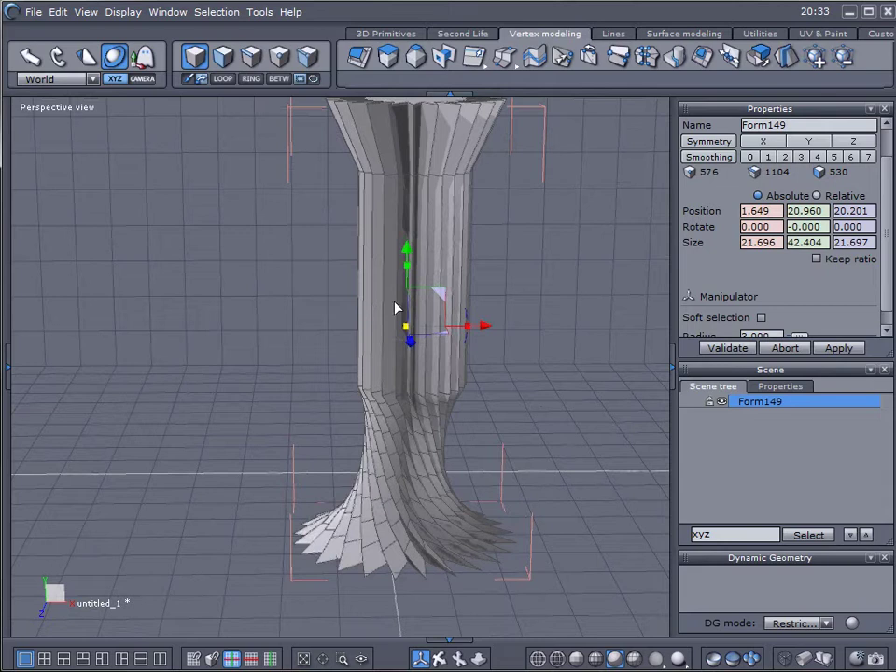
right_click_drag(590, 471, 549, 392)
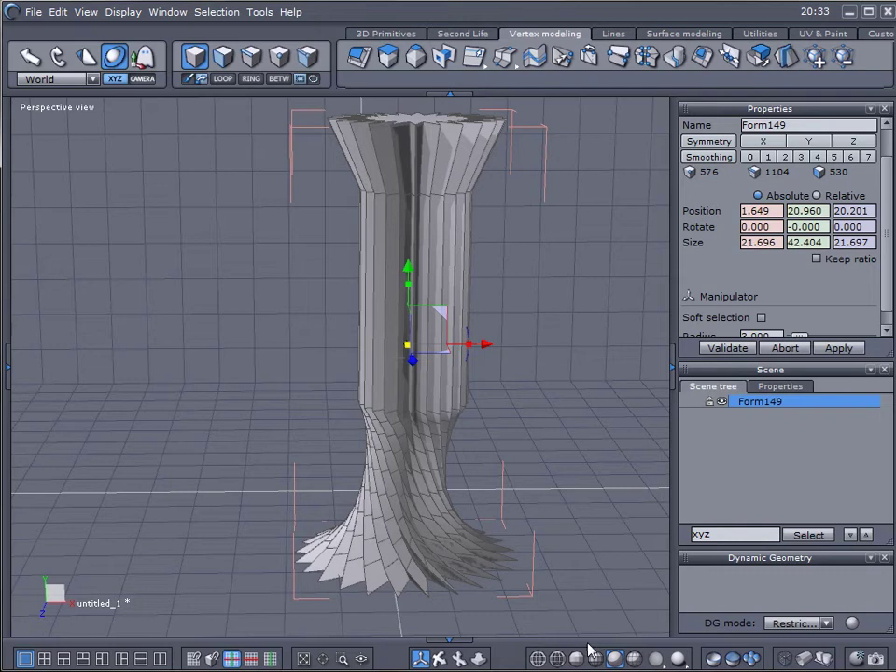
Display the column in plain wireframe, then in shaded wireframe, to examine its mesh structure
left_click(538, 659)
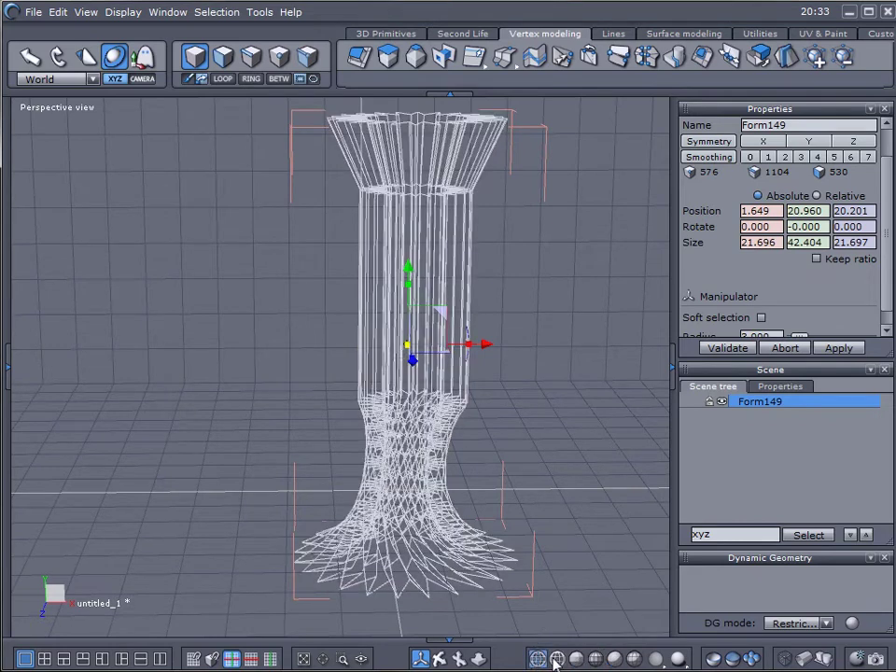
left_click(557, 659)
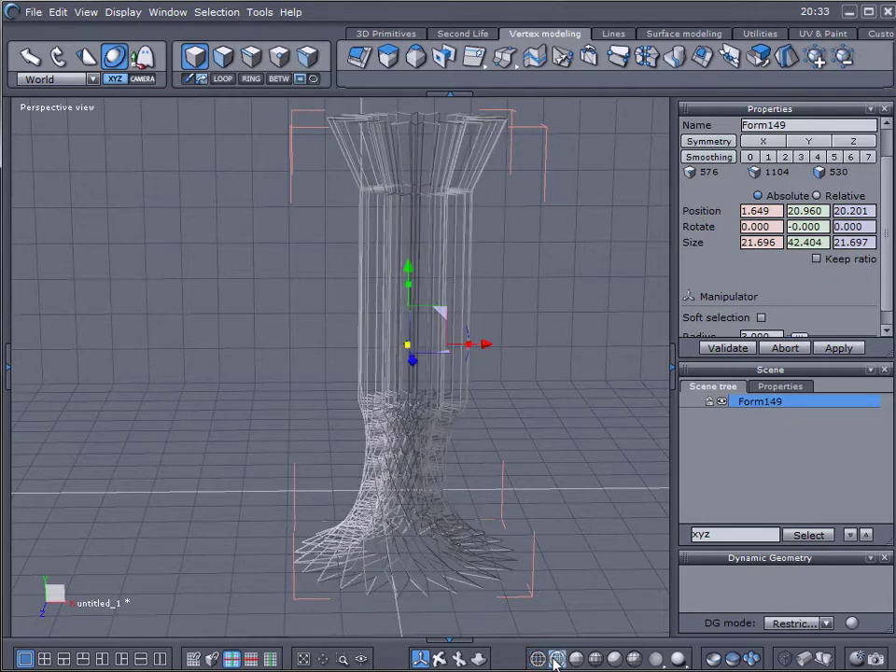
middle_click_drag(536, 400, 550, 357)
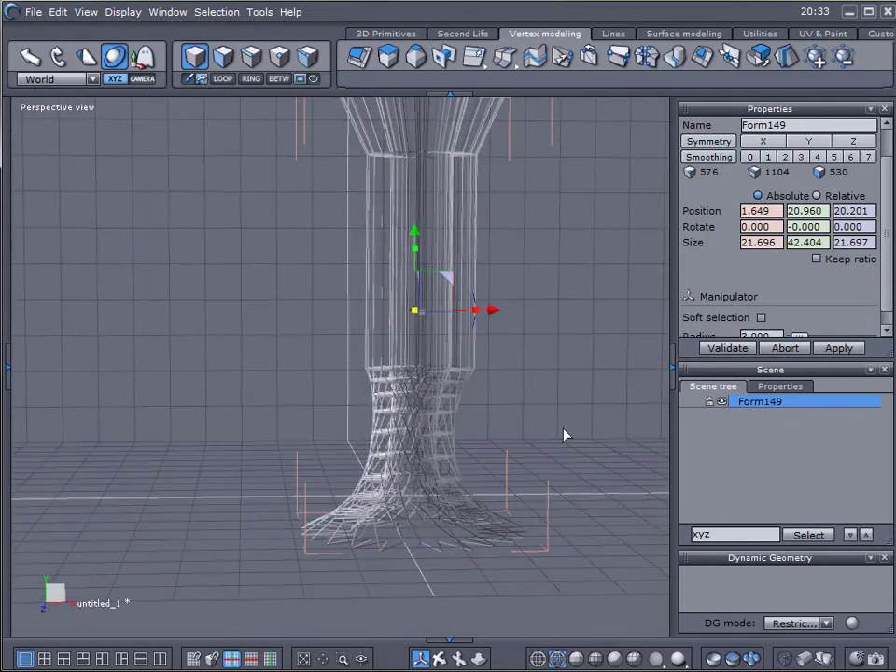
Compare the solid shaded display modes on the column, ending with the smooth shaded mode
left_click(576, 659)
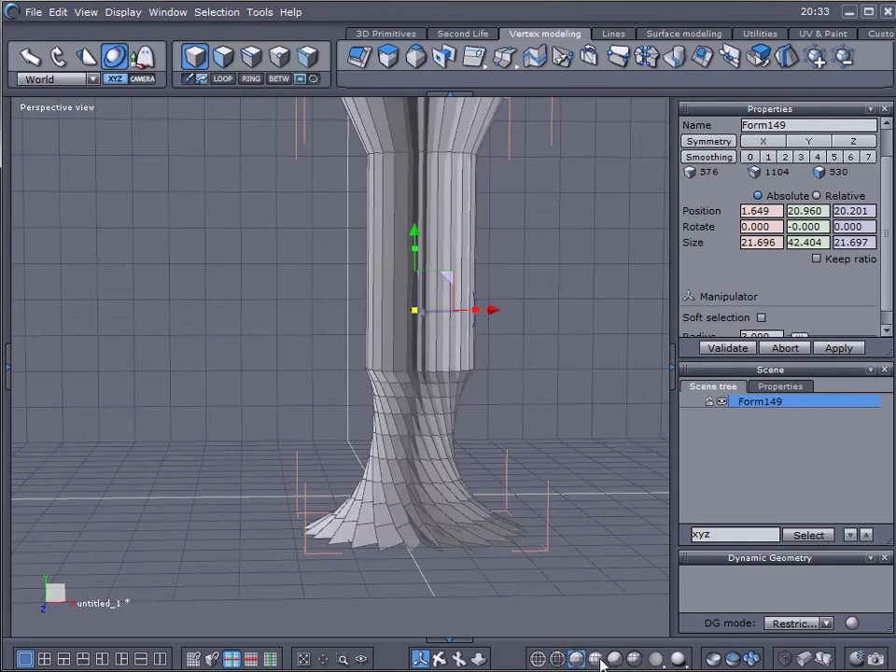
left_click(598, 659)
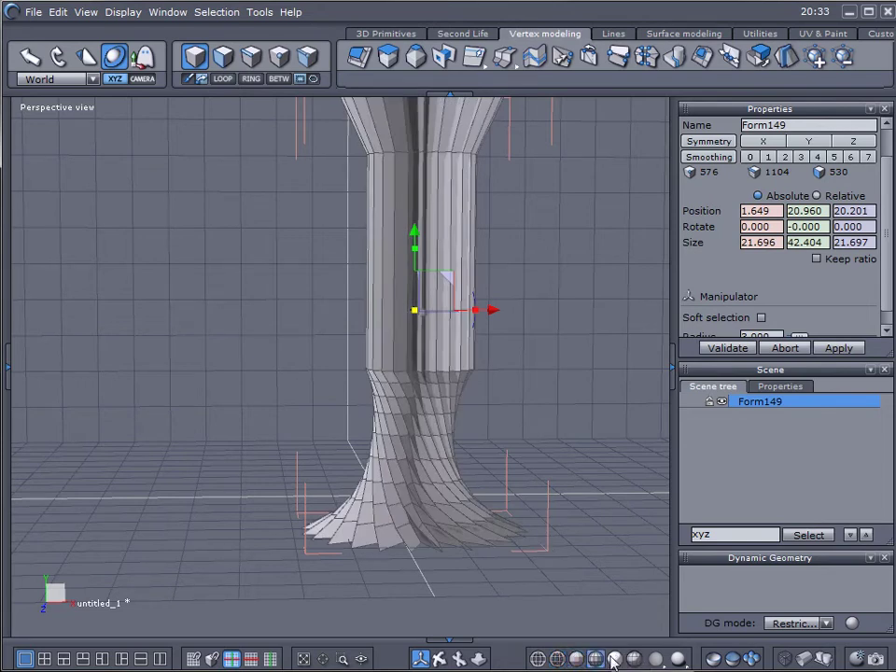
left_click(613, 659)
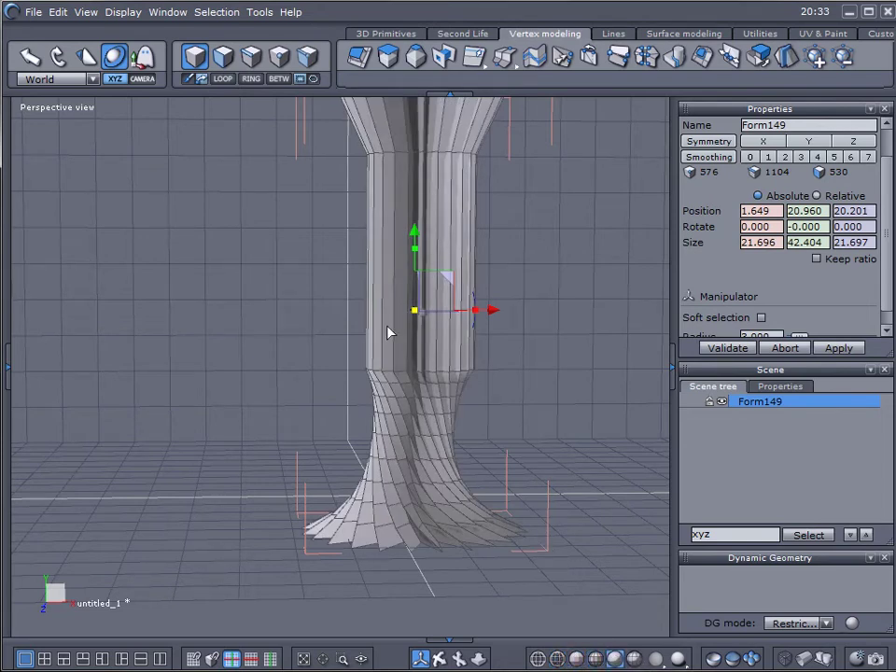
left_click(633, 661)
middle_click_drag(571, 504, 536, 503)
left_click(613, 659)
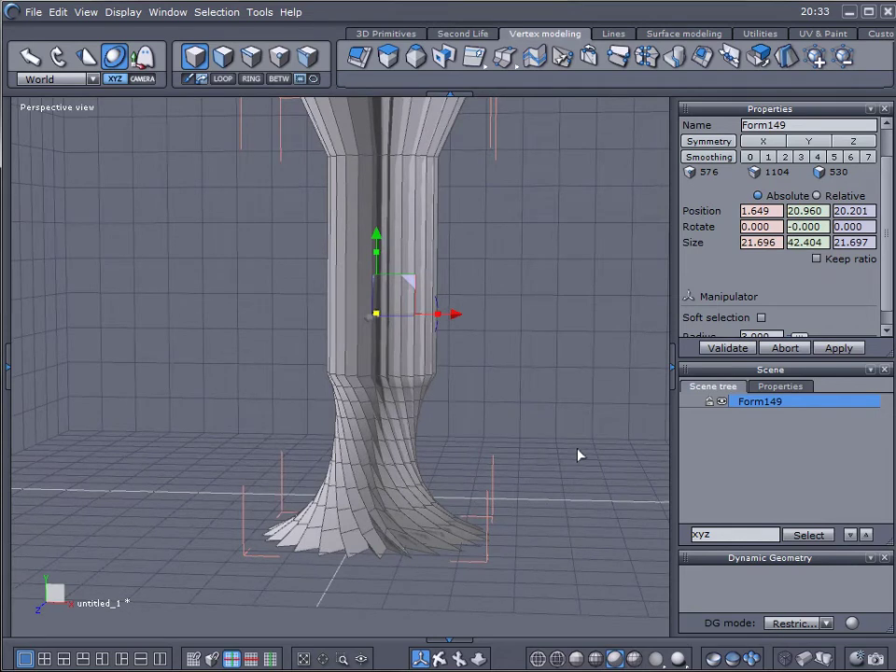
Deselect and reselect the column to compare its smooth shading with and without the selected mesh edges
left_click(571, 291)
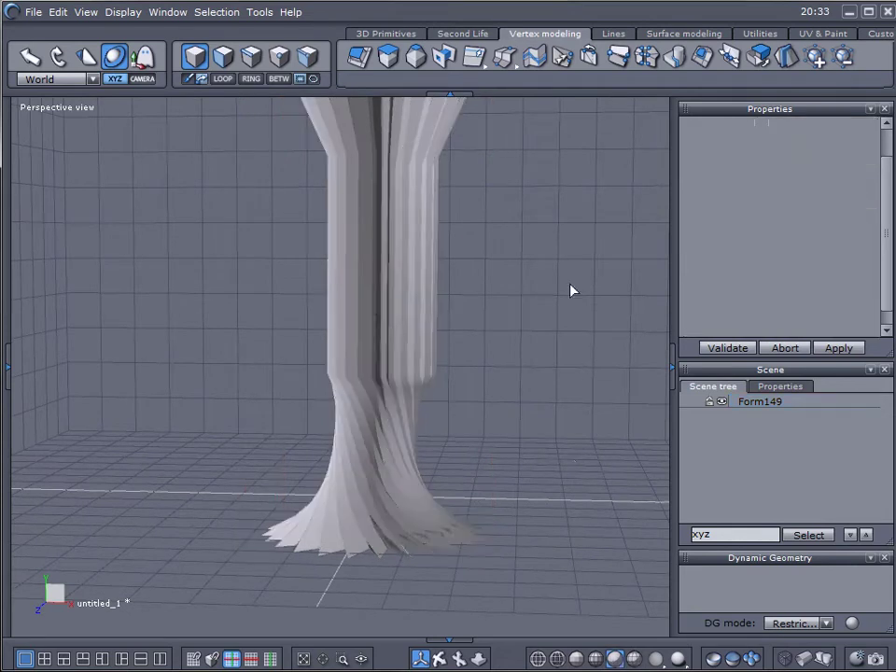
middle_click_drag(625, 436, 608, 402)
left_click(431, 298)
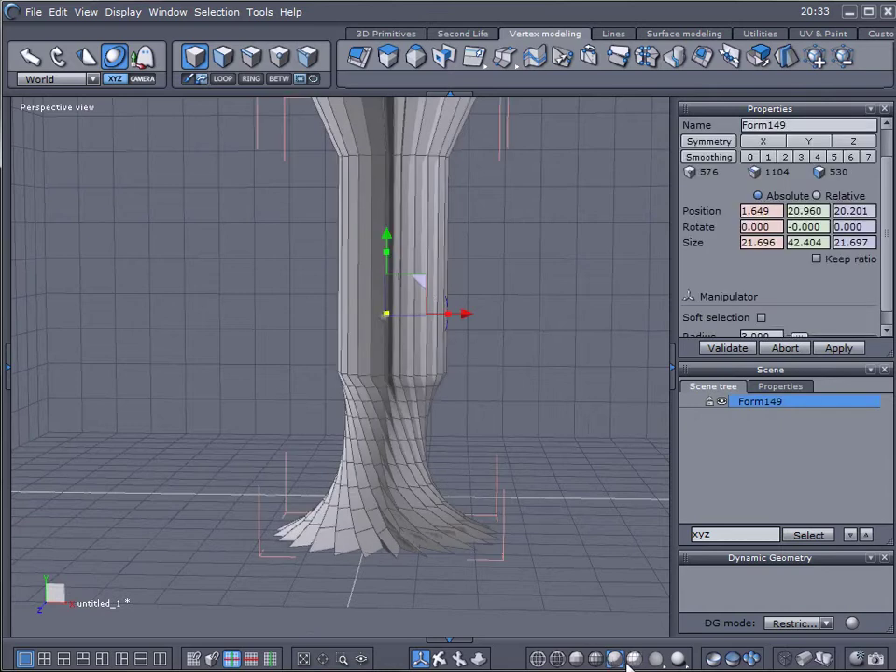
left_click(583, 345)
middle_click_drag(582, 345, 340, 379)
left_click(616, 659)
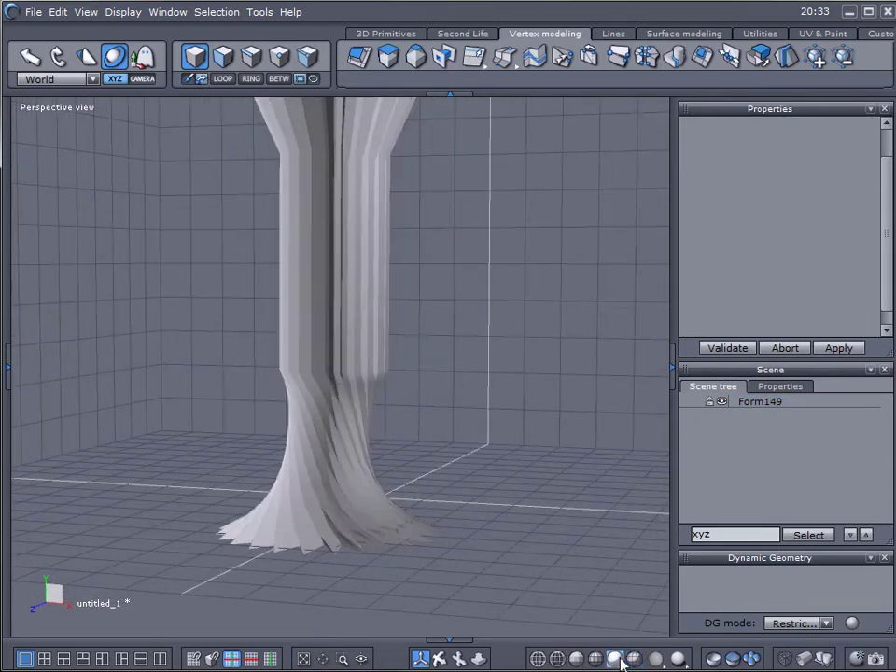
left_click(348, 435)
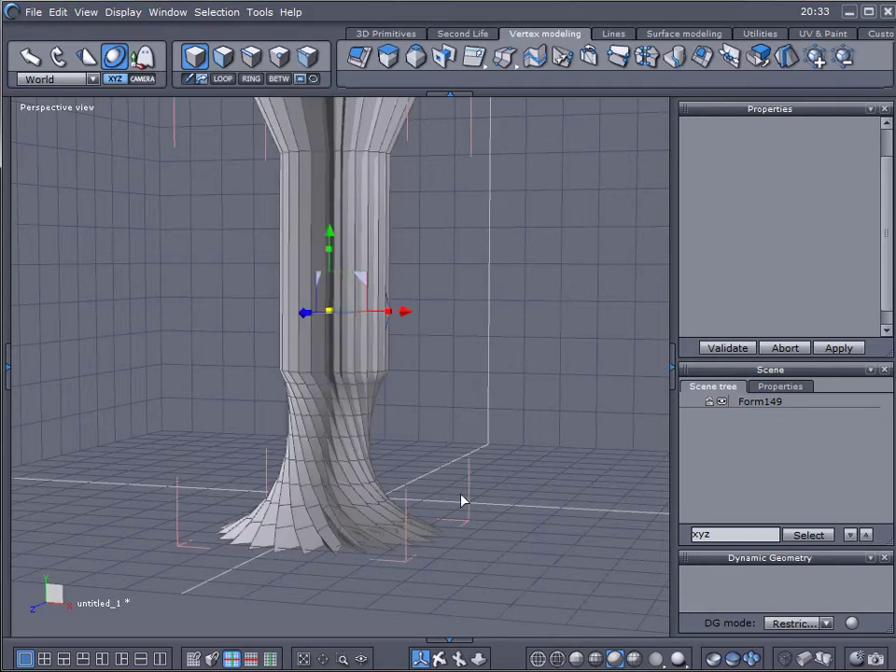
scroll(522, 532, "up", 2)
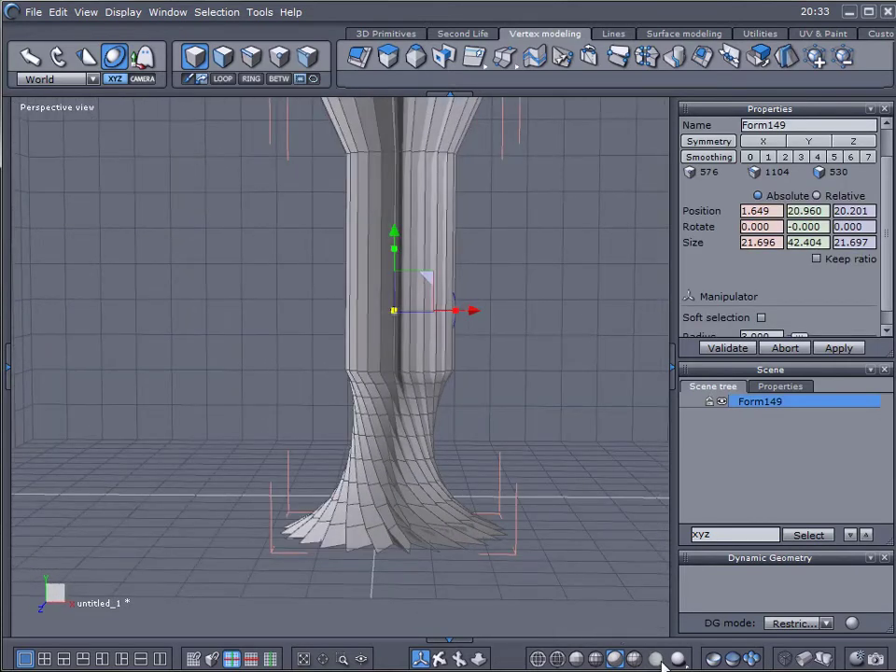
Preview the column with the blue reflective viewport material and with the orange one
left_click_drag(660, 663, 657, 458)
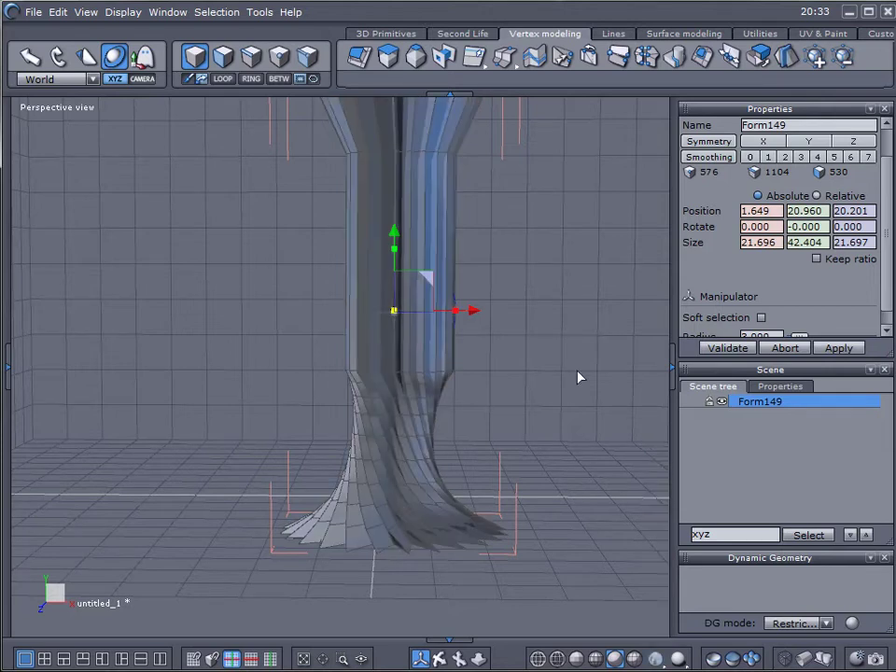
middle_click_drag(578, 371, 541, 407)
right_click_drag(541, 413, 560, 385)
left_click_drag(653, 646, 658, 496)
right_click_drag(515, 354, 509, 378)
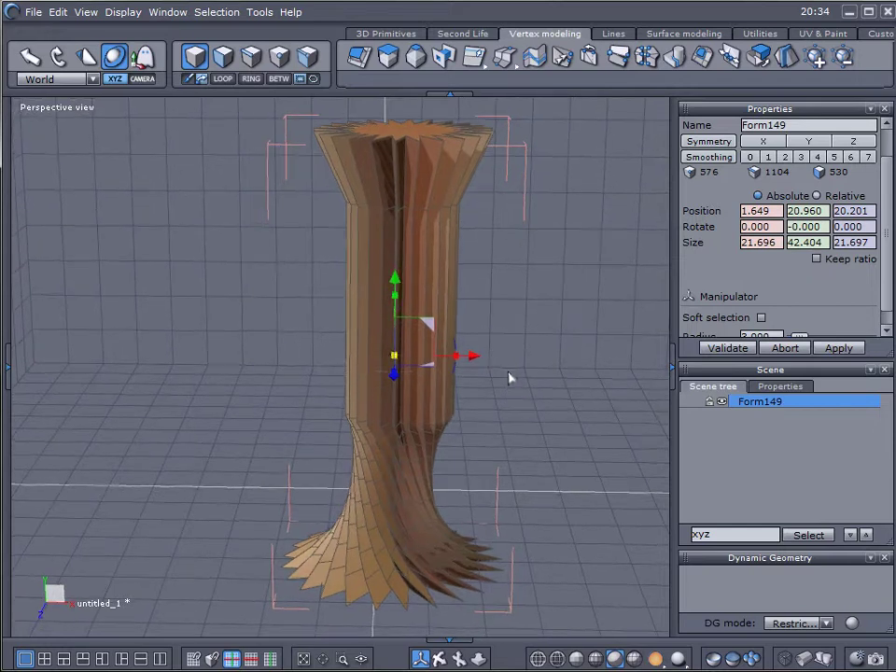
Preview the column with the dark metallic reflective material, and restore the default grey viewport material
left_click(656, 659)
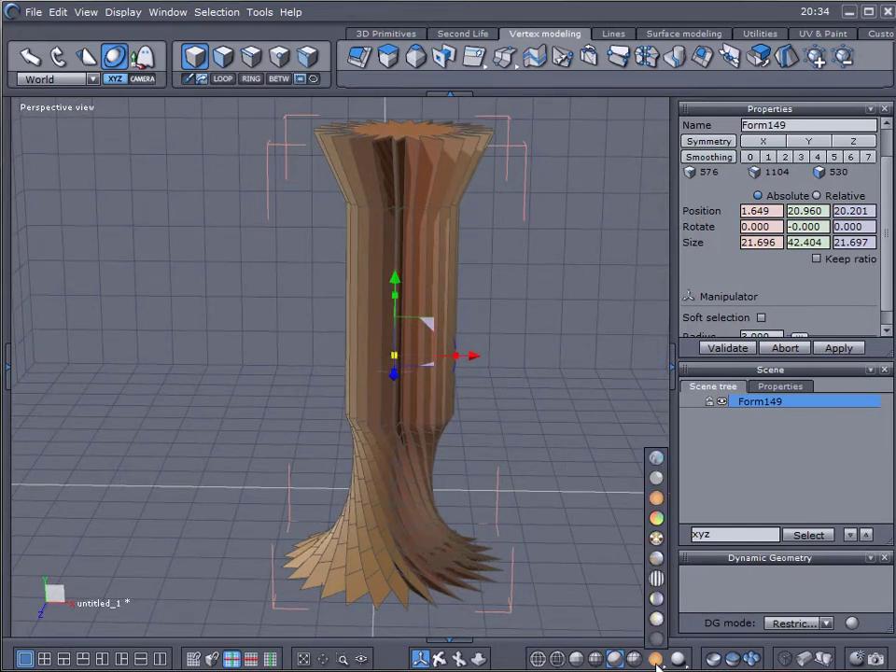
left_click(656, 537)
mouse_move(550, 477)
right_mouse_down()
mouse_move(565, 496)
mouse_move(508, 440)
mouse_move(421, 450)
mouse_move(474, 478)
mouse_move(530, 480)
mouse_move(556, 467)
right_mouse_up()
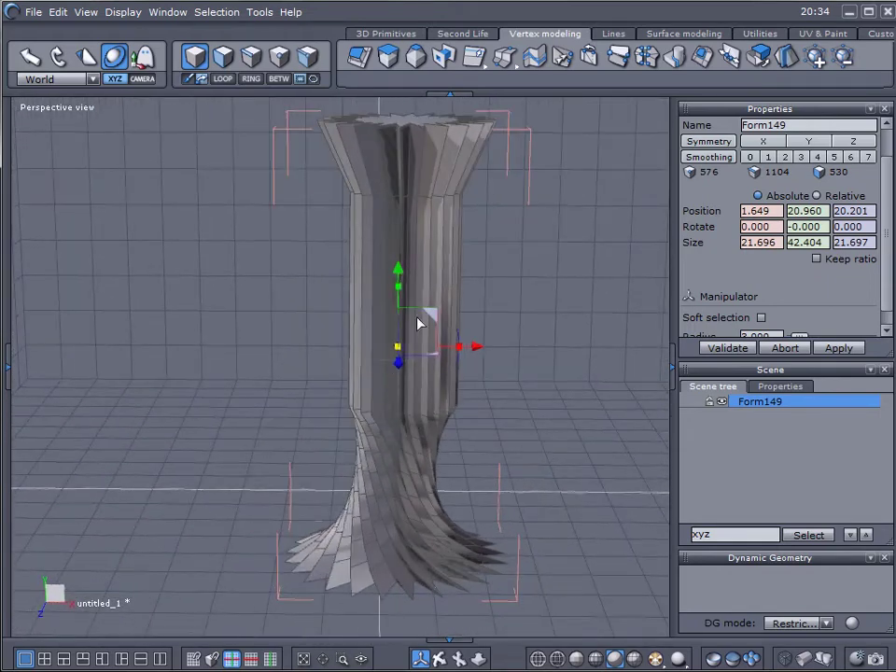
left_click(656, 658)
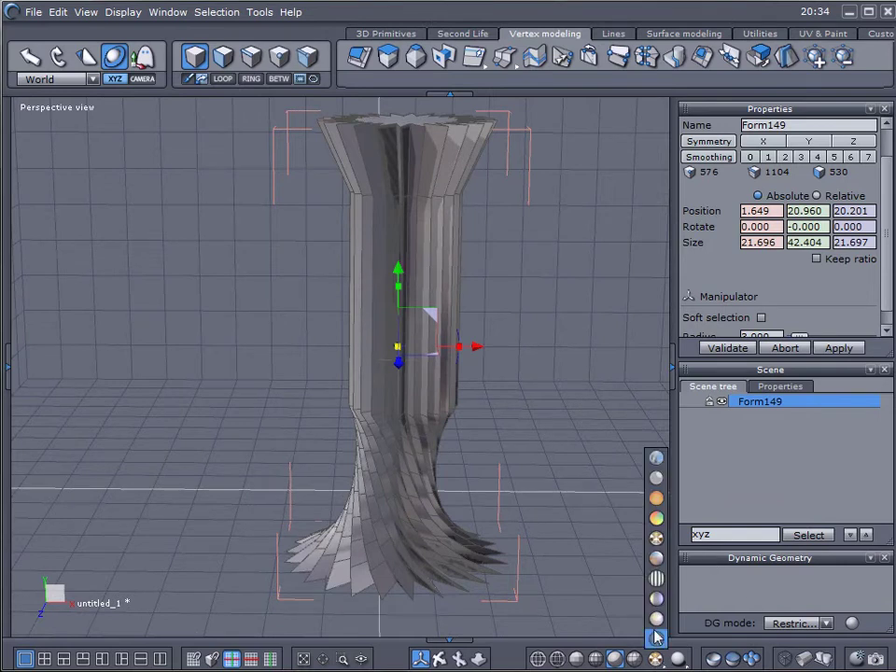
left_click(656, 640)
right_click_drag(556, 486, 555, 475)
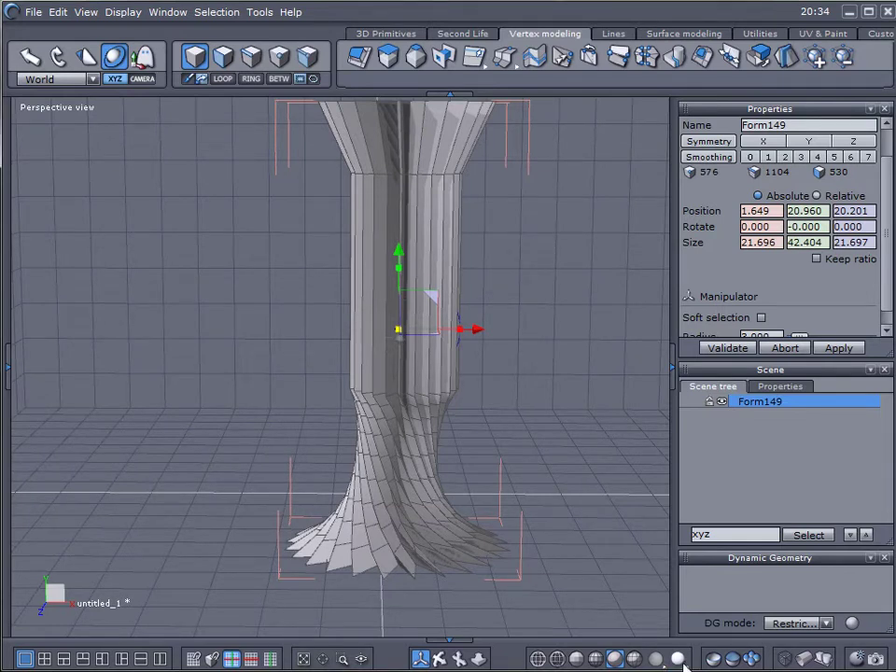
Switch the viewport to the brighter lighting option and check the column's shading
left_click(679, 661)
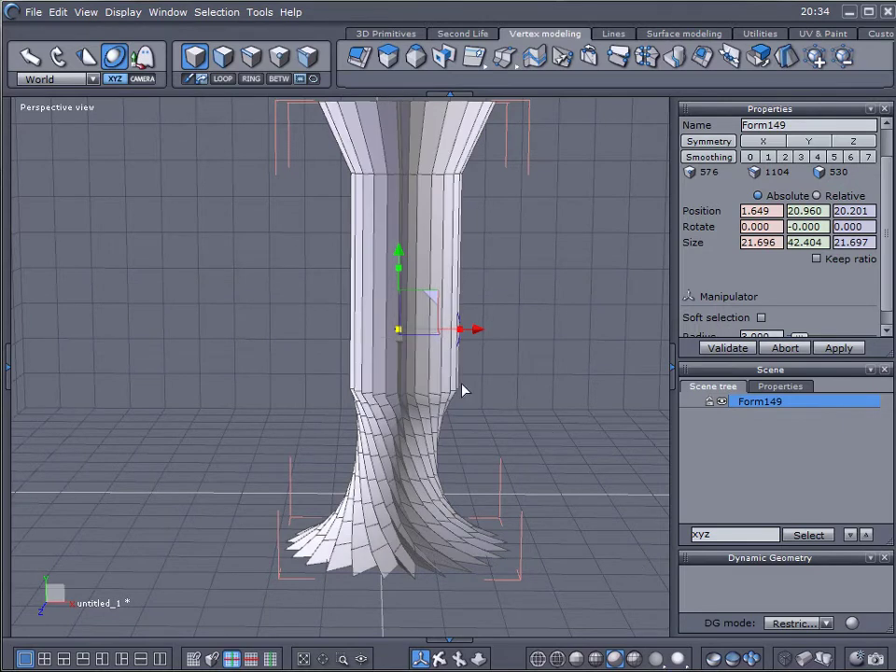
middle_click_drag(600, 541, 582, 565)
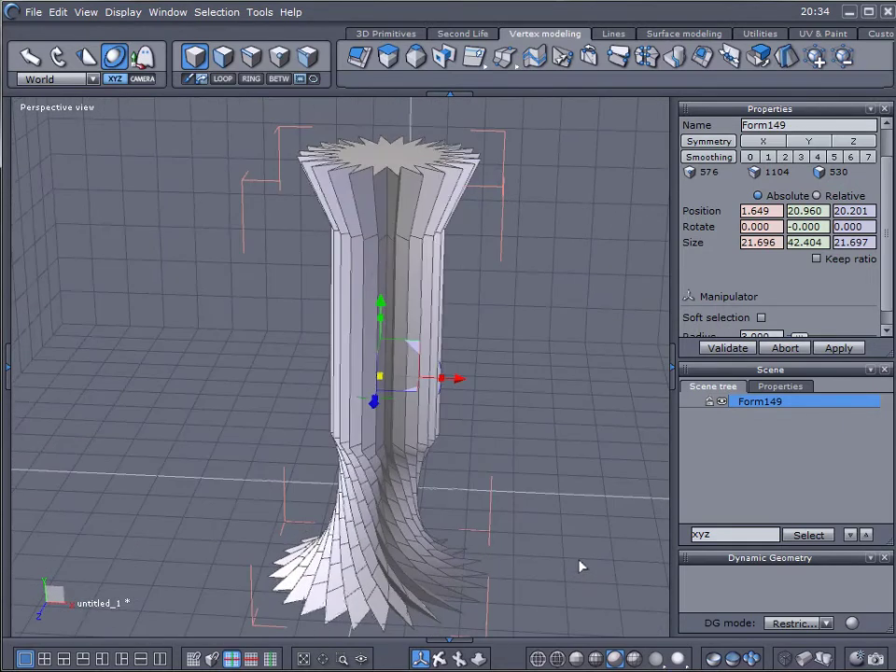
Render the column with ambient occlusion in the viewport, deselecting it first and skipping the file save
middle_click_drag(593, 516, 603, 507)
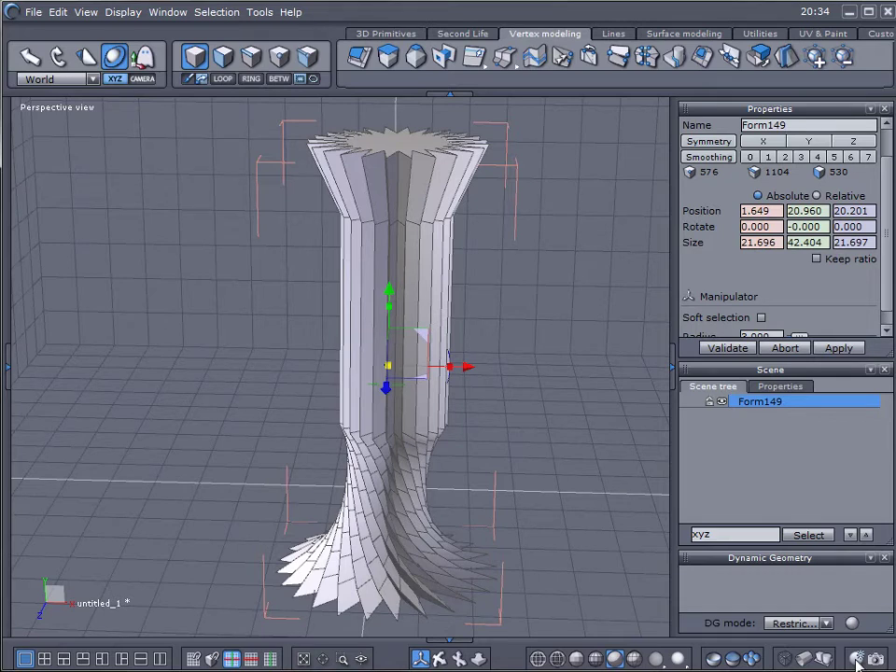
left_click(857, 659)
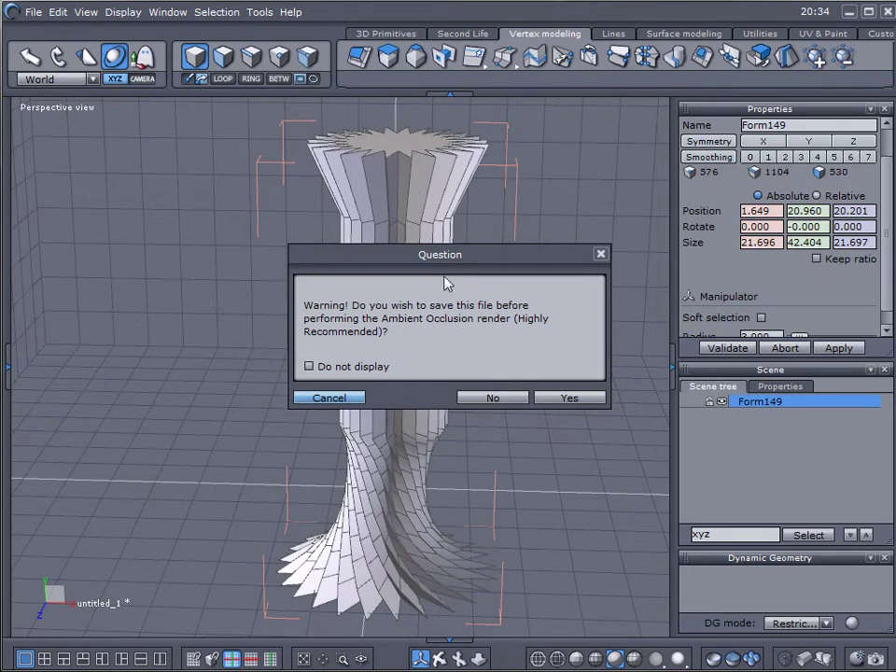
left_click(516, 397)
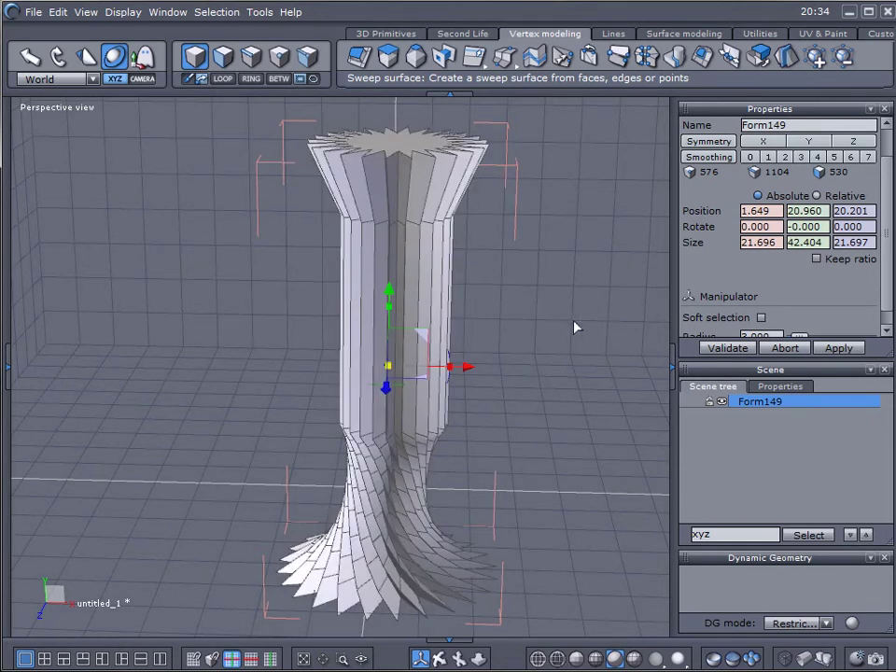
left_click(561, 335)
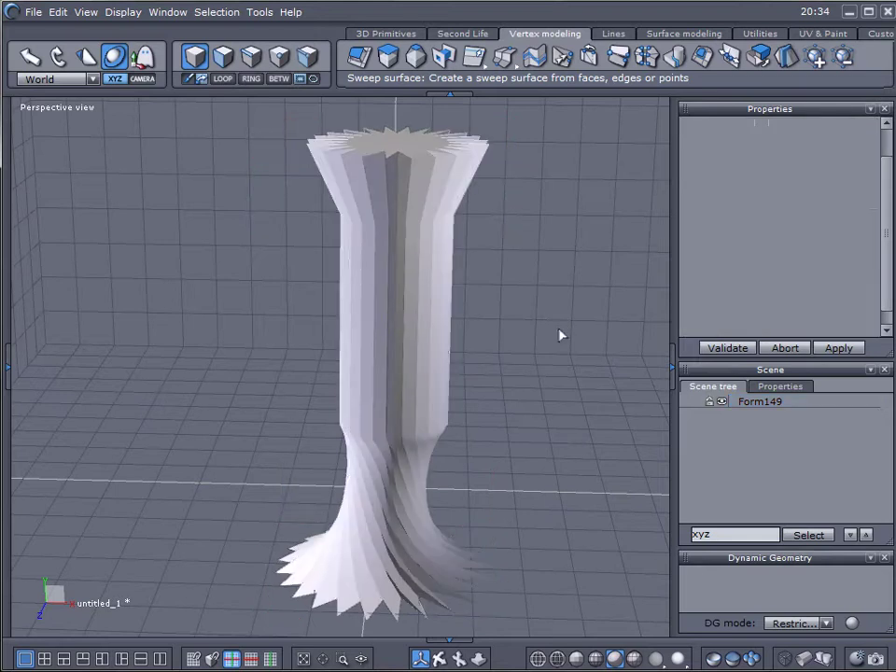
left_click(824, 651)
left_click(515, 402)
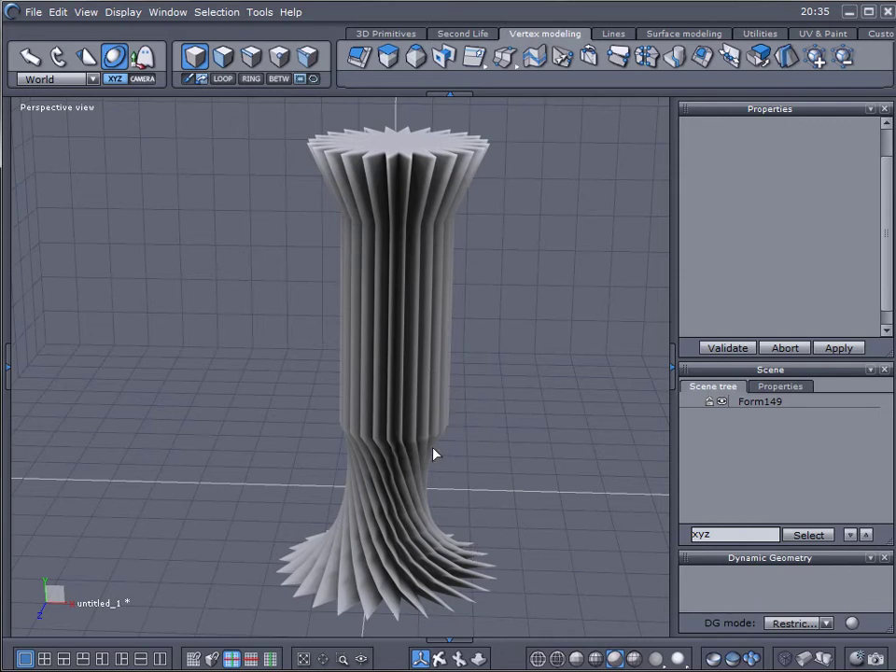
Leave the ambient occlusion preview and select the whole column again in a near-frontal view
middle_click_drag(468, 462, 497, 447)
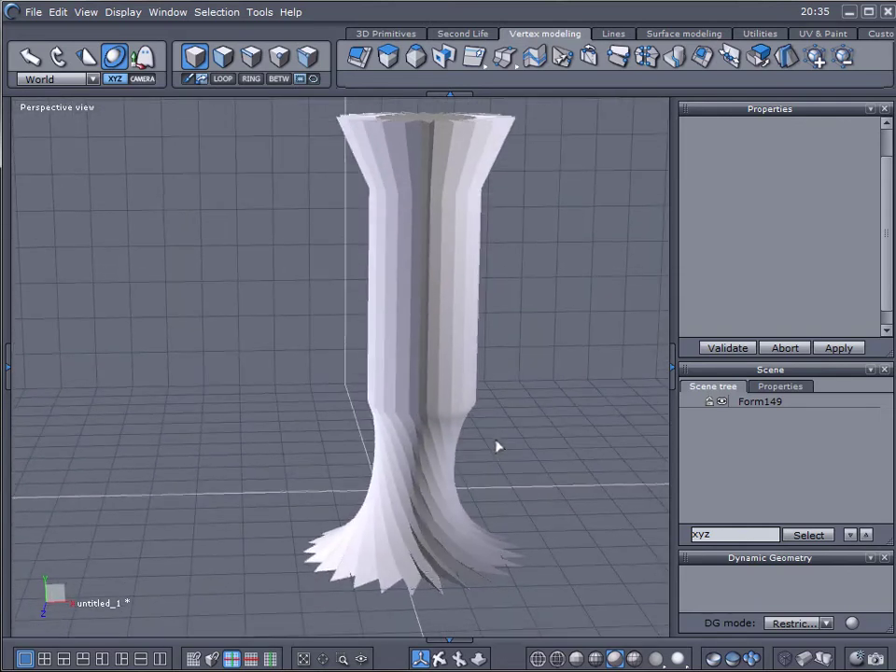
middle_click_drag(415, 369, 136, 382)
left_click(284, 369)
middle_click_drag(392, 372, 510, 318)
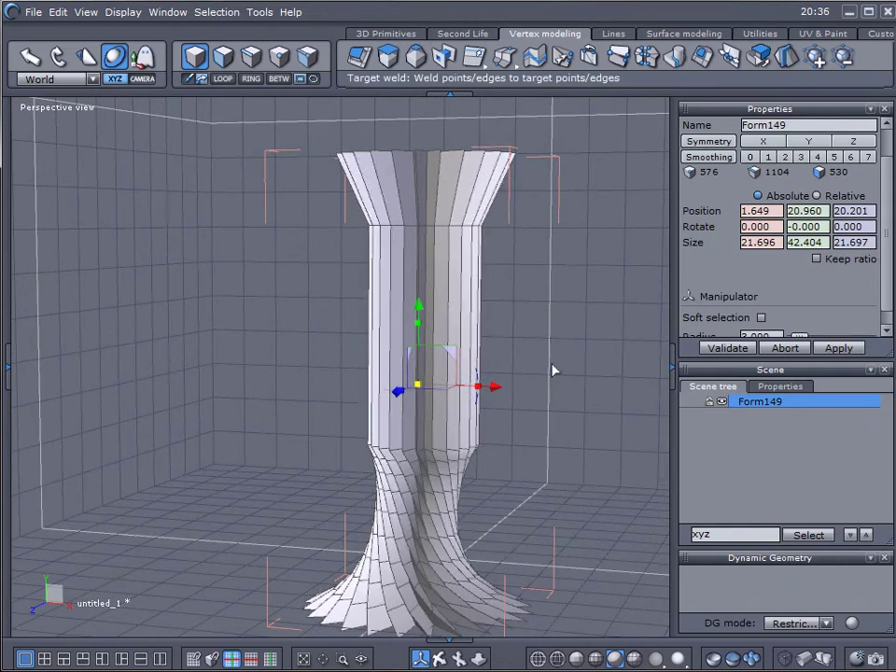
middle_click_drag(562, 386, 563, 355)
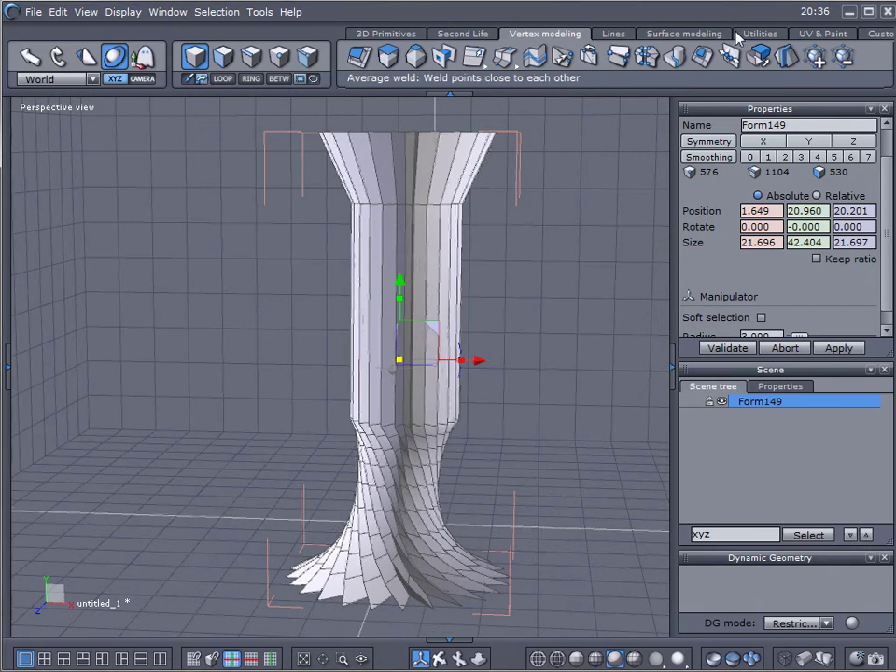
Try to bend the column sideways towards positive X with the Bender deformer along its vertical axis
left_click(747, 35)
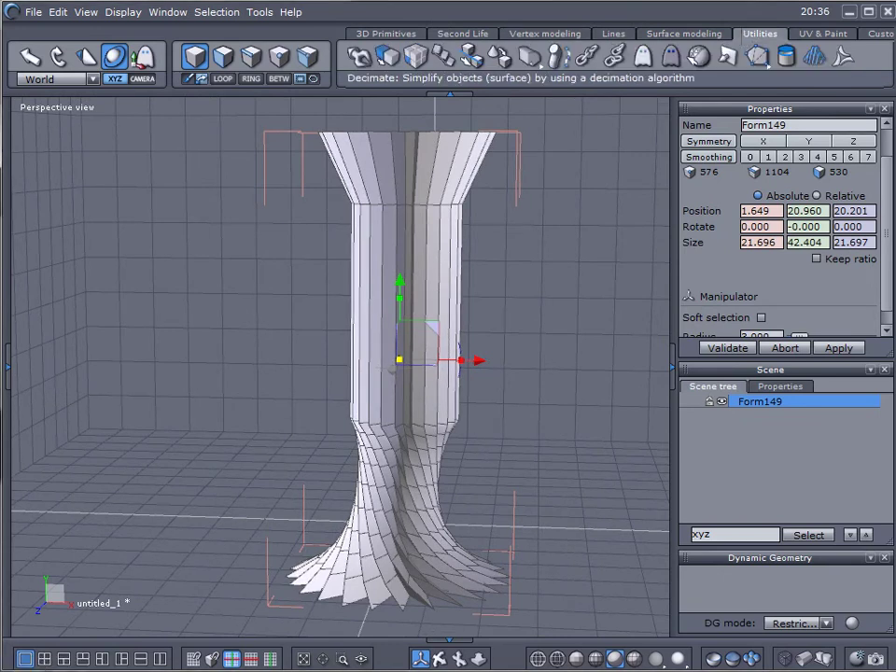
left_click(530, 57)
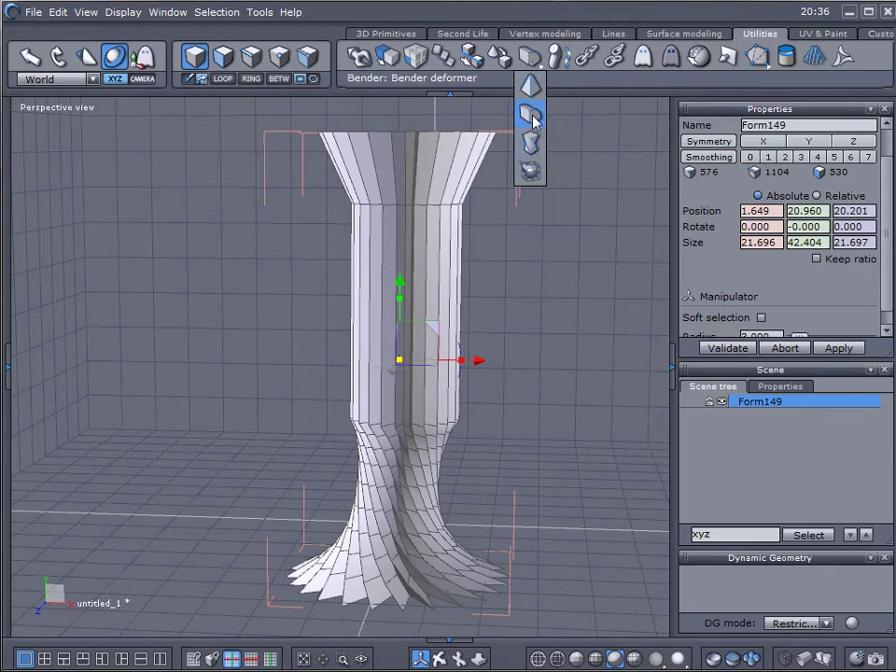
left_click(532, 115)
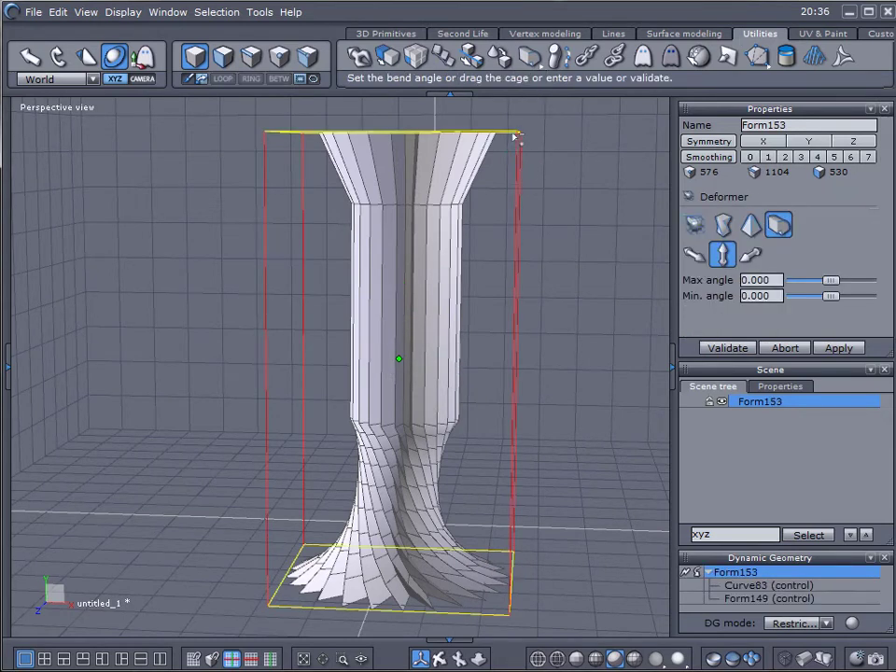
left_click_drag(517, 137, 620, 321)
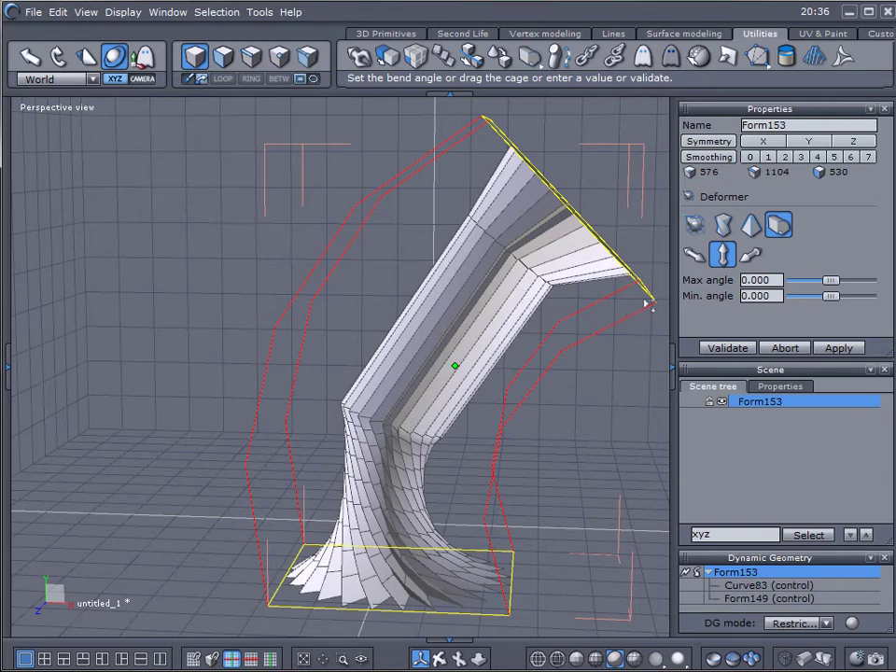
key("Escape")
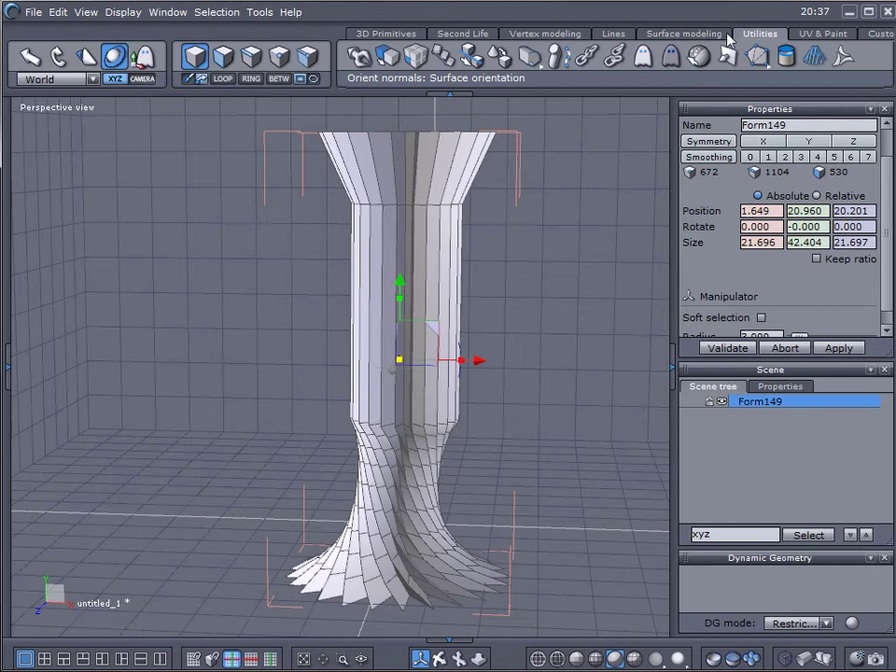
Add seven horizontal edge loops, spread along the full height of the straight shaft, with the ring Tesselate tool in edge selection mode
left_click(564, 35)
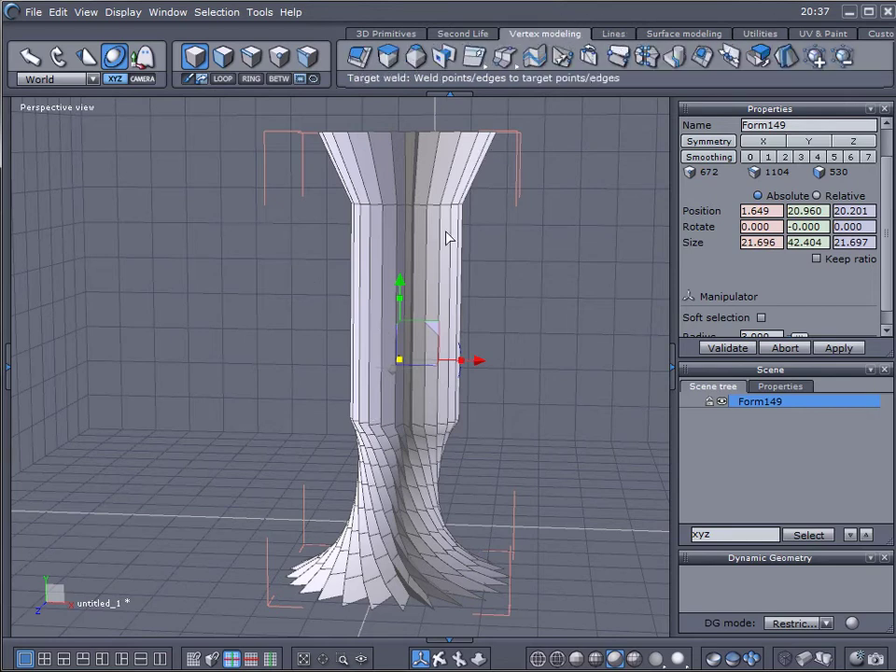
left_click(253, 58)
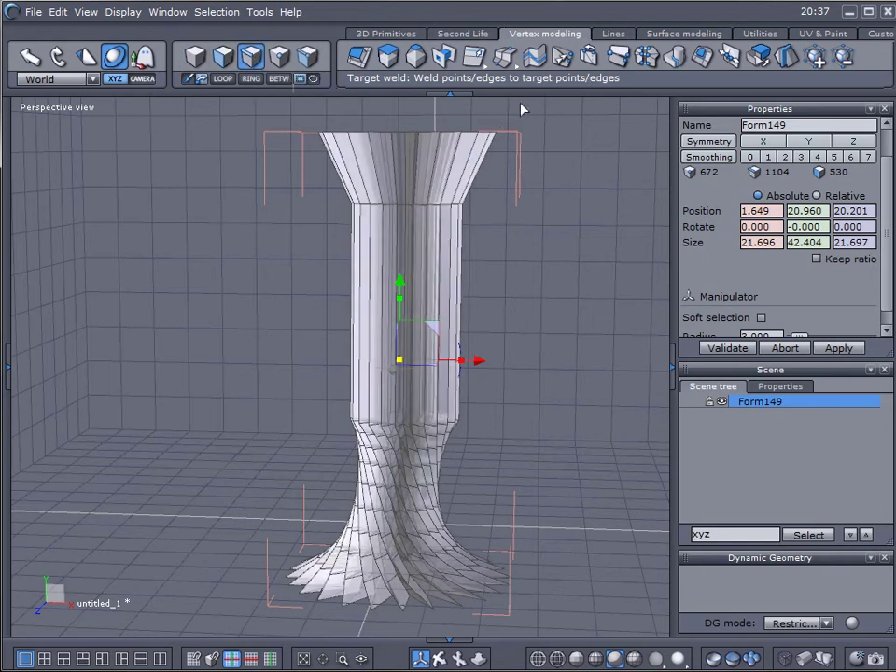
mouse_move(504, 58)
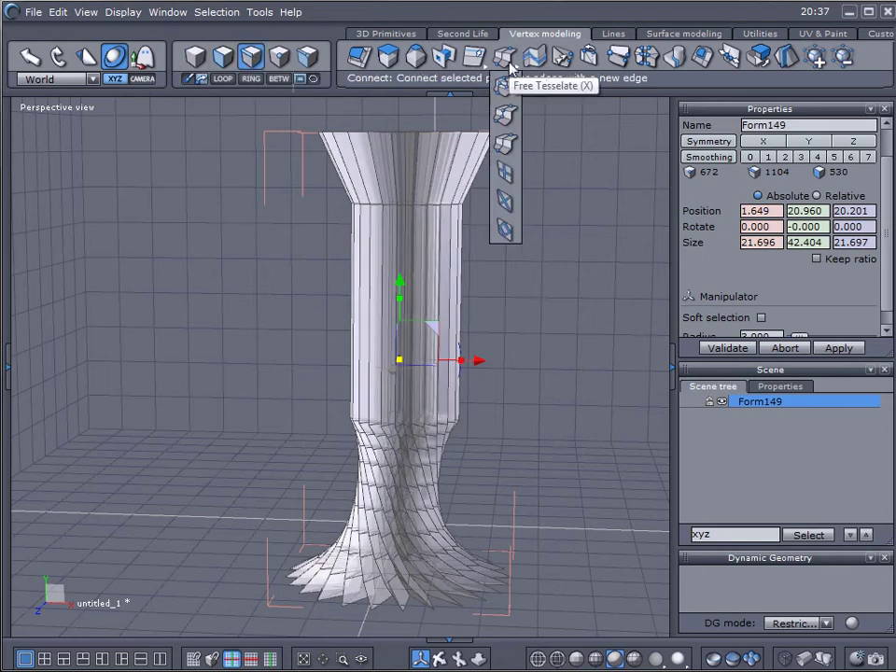
left_click(505, 145)
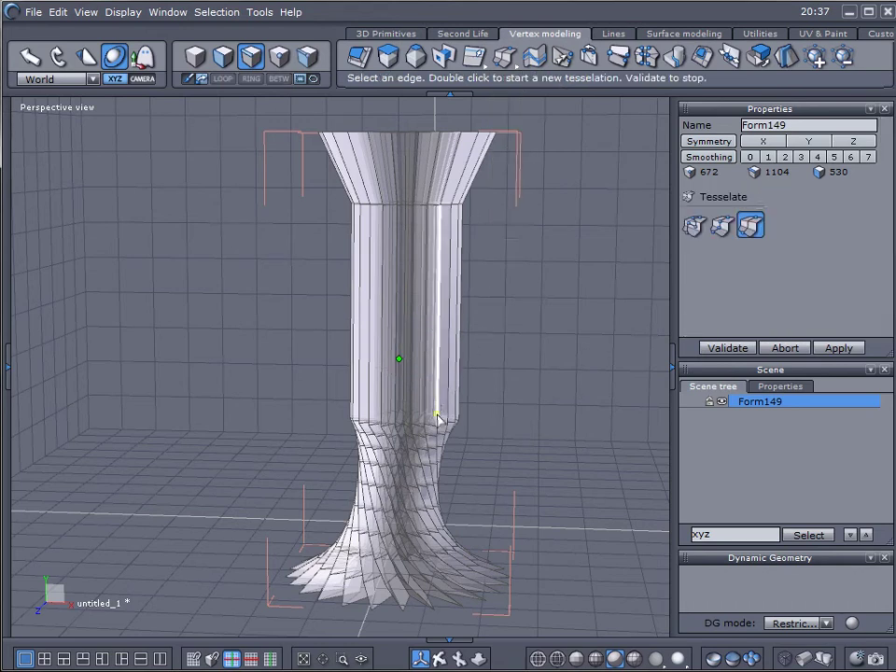
double_click(442, 231)
left_click(440, 258)
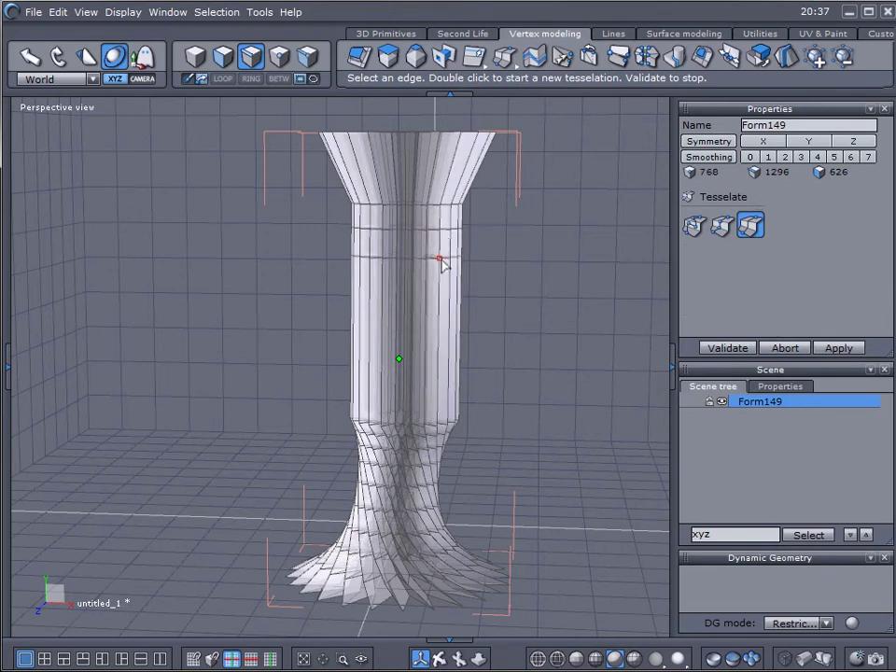
left_click(439, 287)
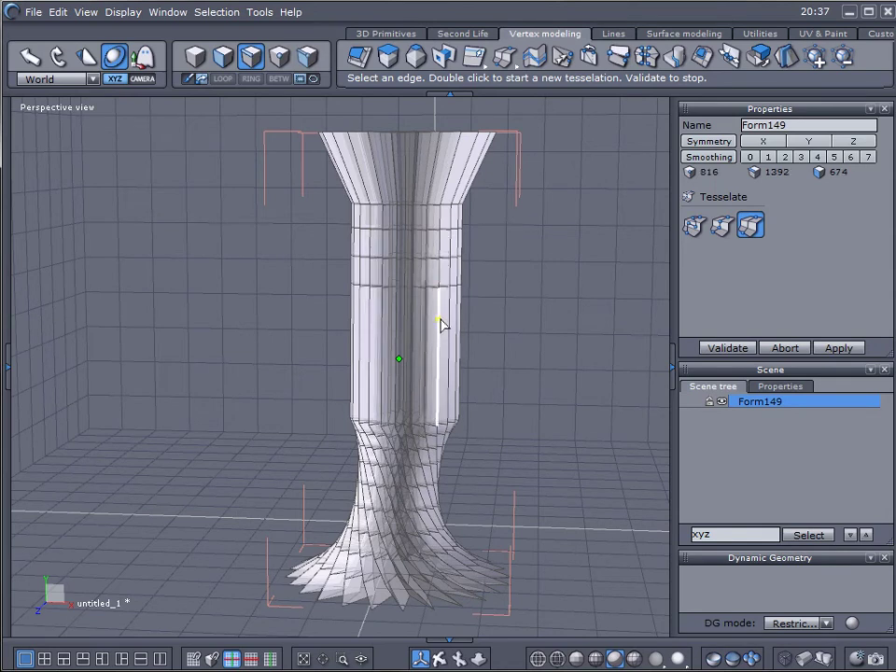
left_click(440, 316)
left_click(440, 369)
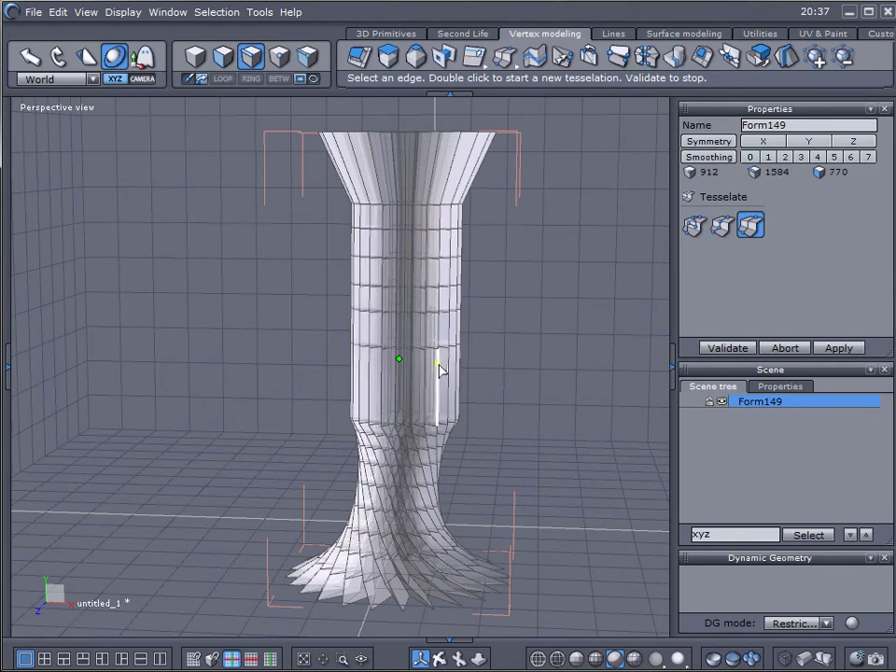
left_click(440, 390)
left_click(438, 405)
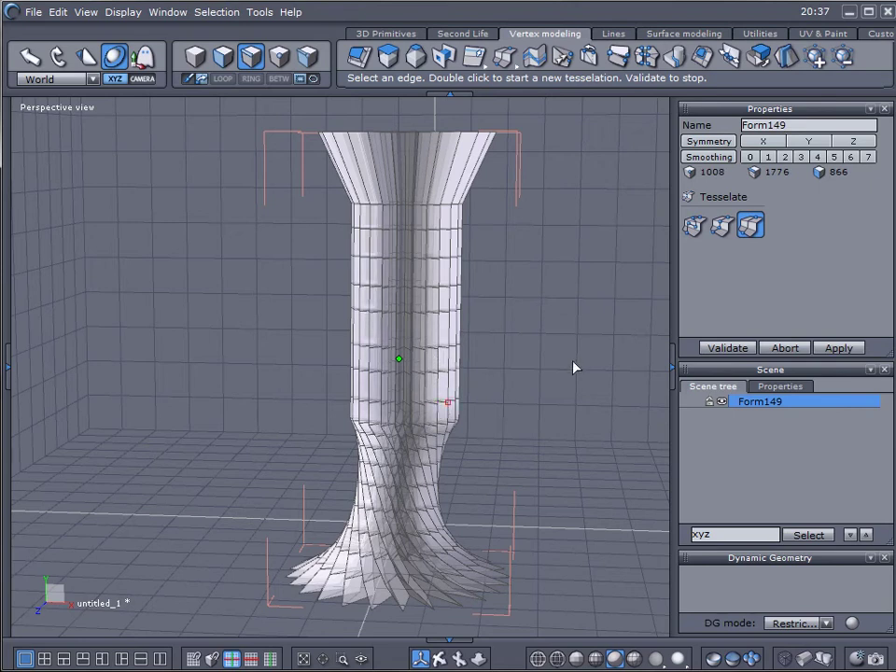
left_click(730, 349)
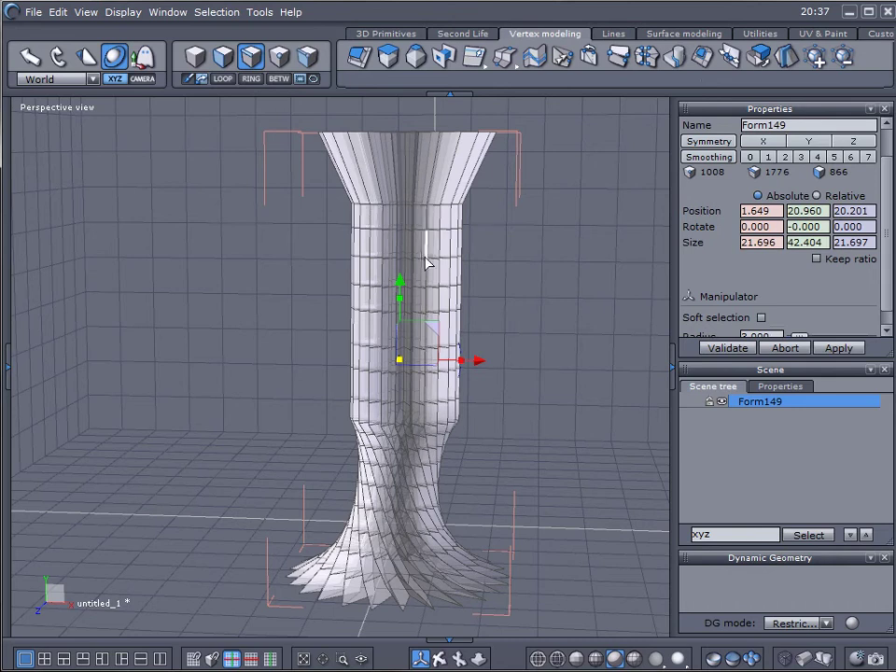
Bend the whole subdivided column into a smooth arch towards positive X with the Bender deformer, and validate it
left_click(193, 56)
left_click(759, 34)
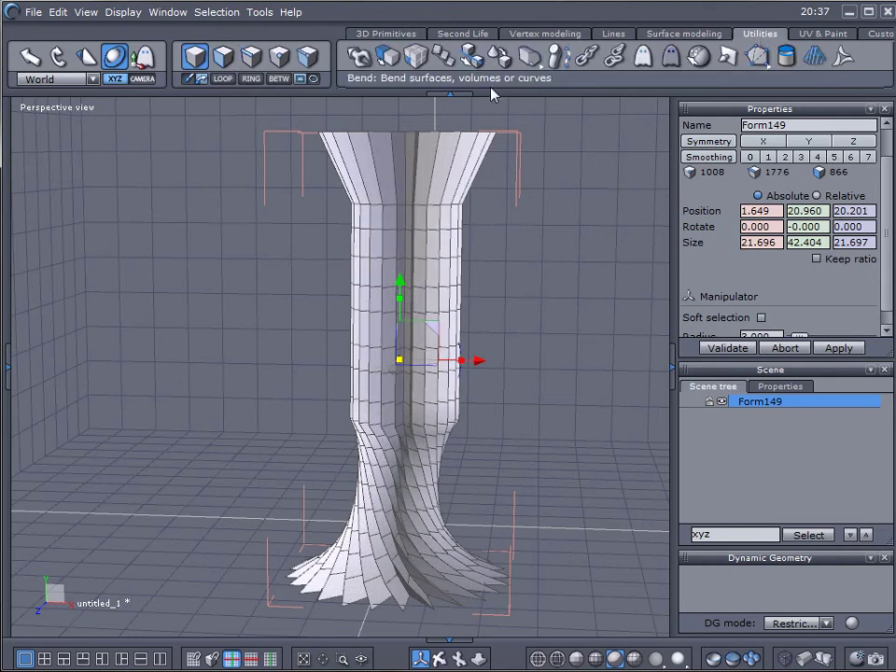
mouse_move(539, 70)
left_click(530, 114)
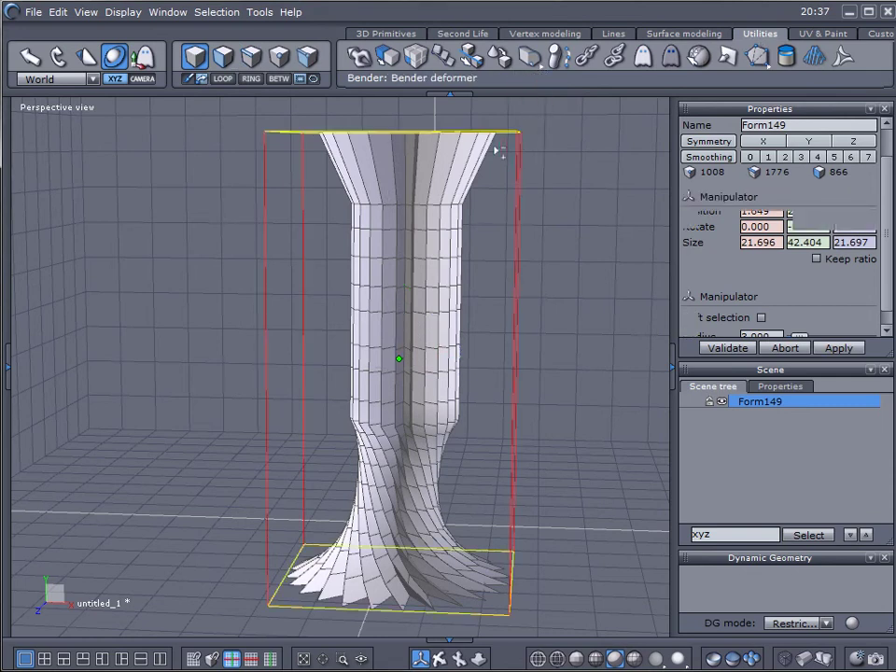
left_click_drag(529, 146, 511, 300)
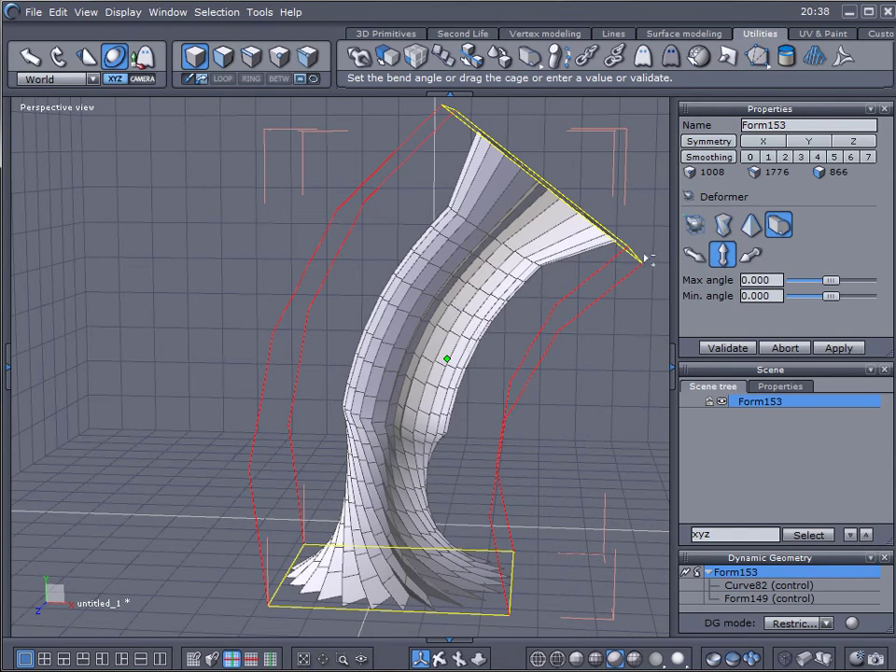
left_click_drag(646, 257, 518, 345)
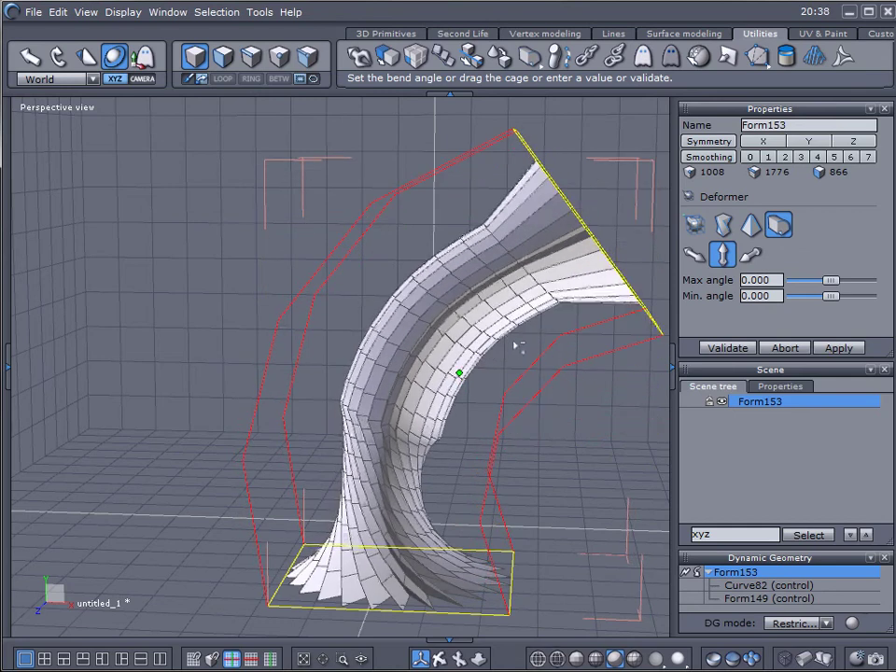
key("Return")
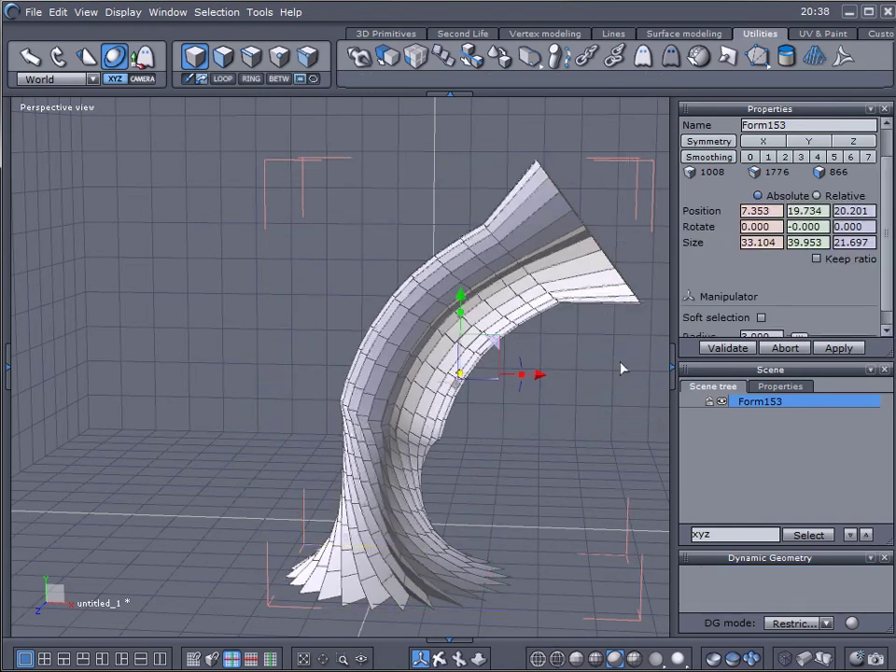
middle_click_drag(628, 353, 483, 376)
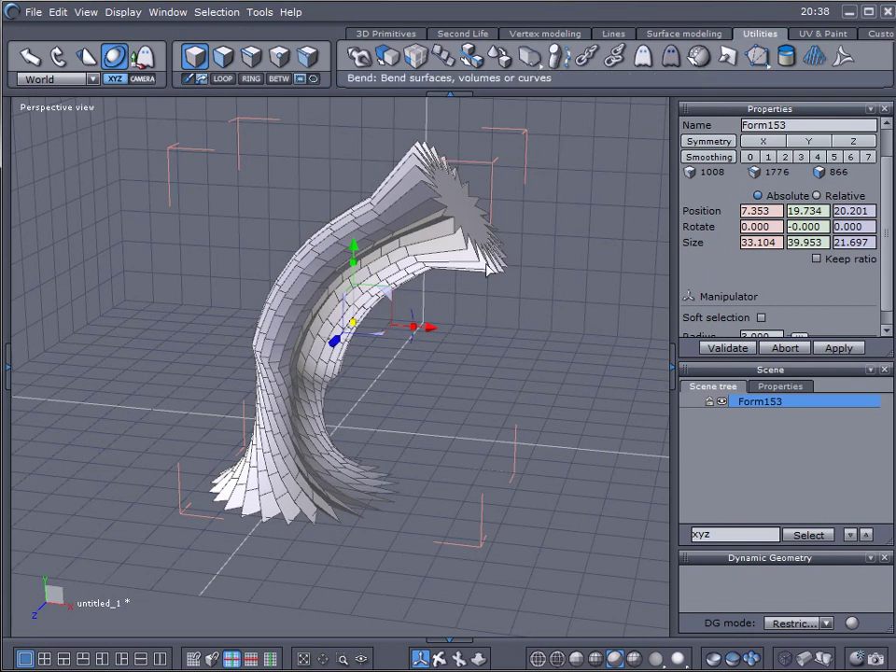
right_click_drag(439, 345, 315, 324)
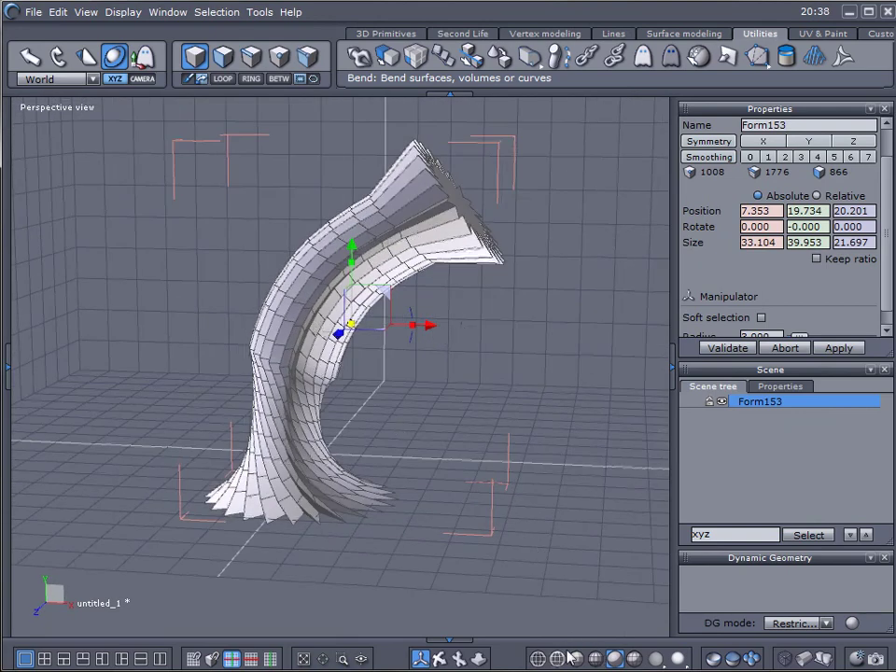
right_click_drag(479, 300, 519, 333)
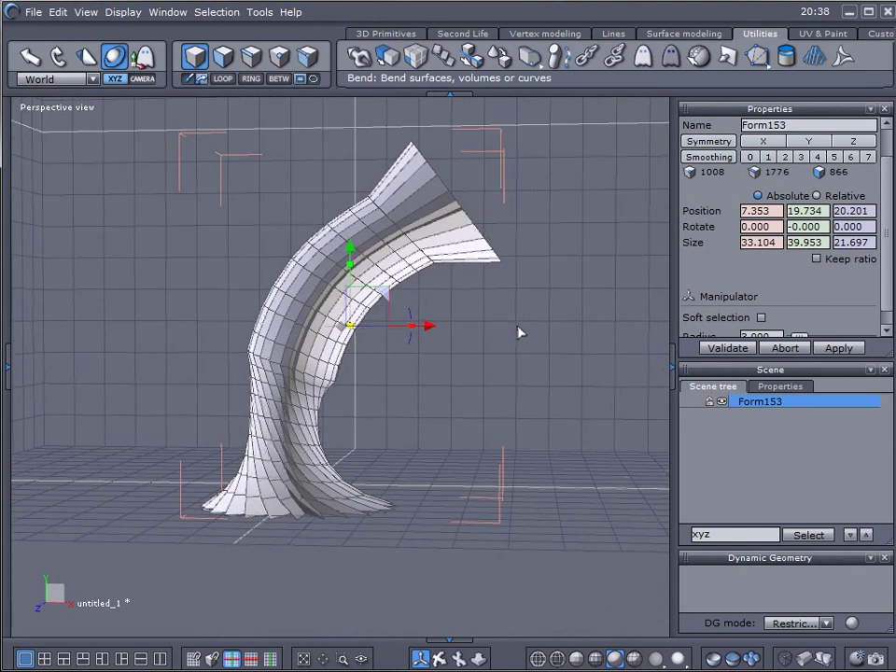